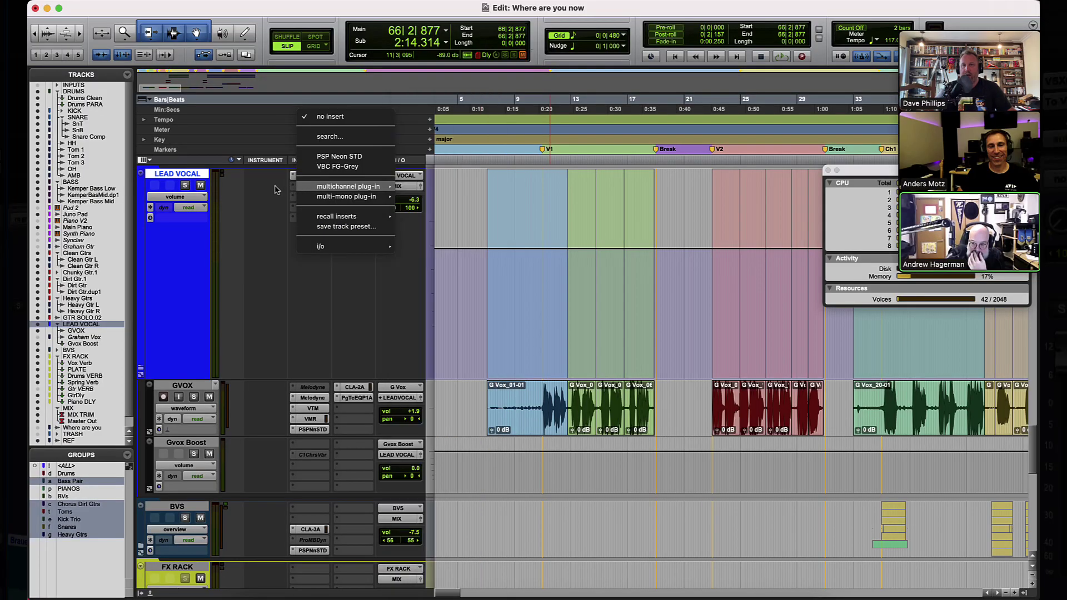
# Step: Close the insert list, select the whole G Vox_01-01 clip, and choose AudioSuite EQ3 7-Band
pyautogui.moveTo(354, 189)
pyautogui.moveTo(411, 194)
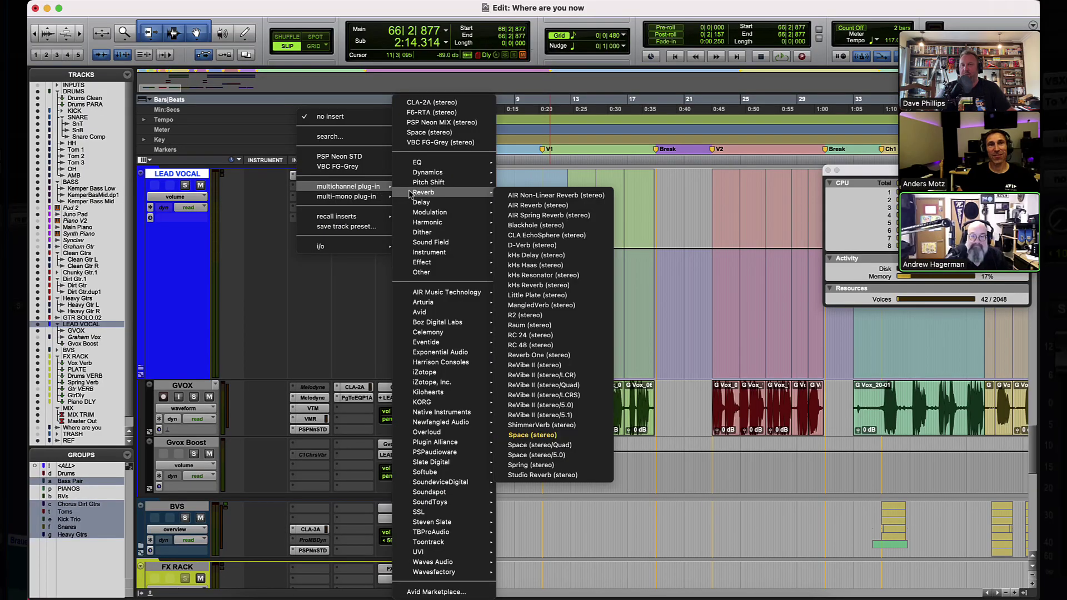
pyautogui.click(499, 198)
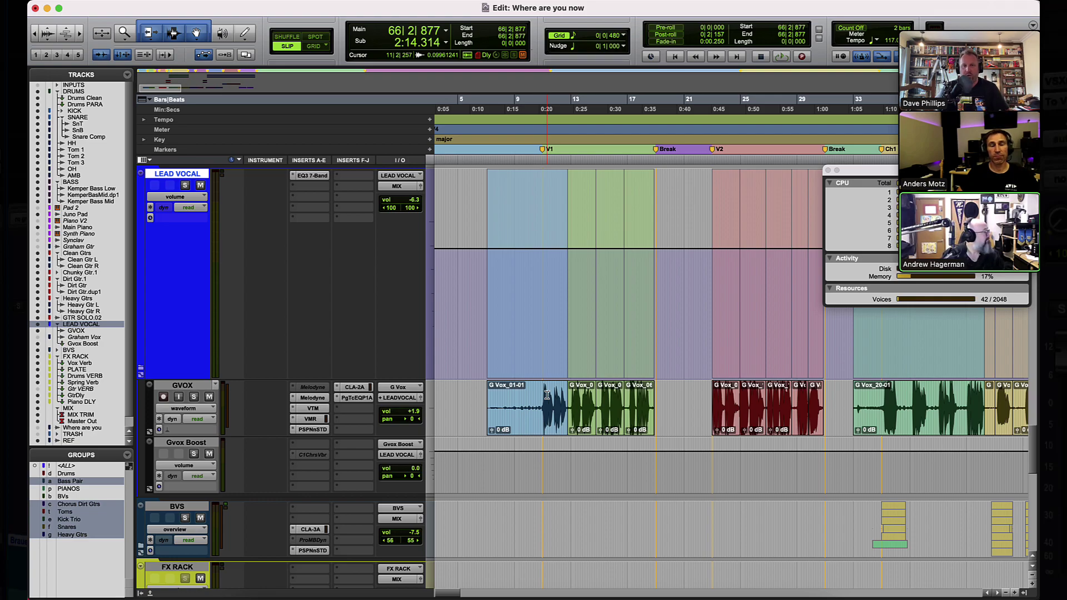
pyautogui.doubleClick(547, 395)
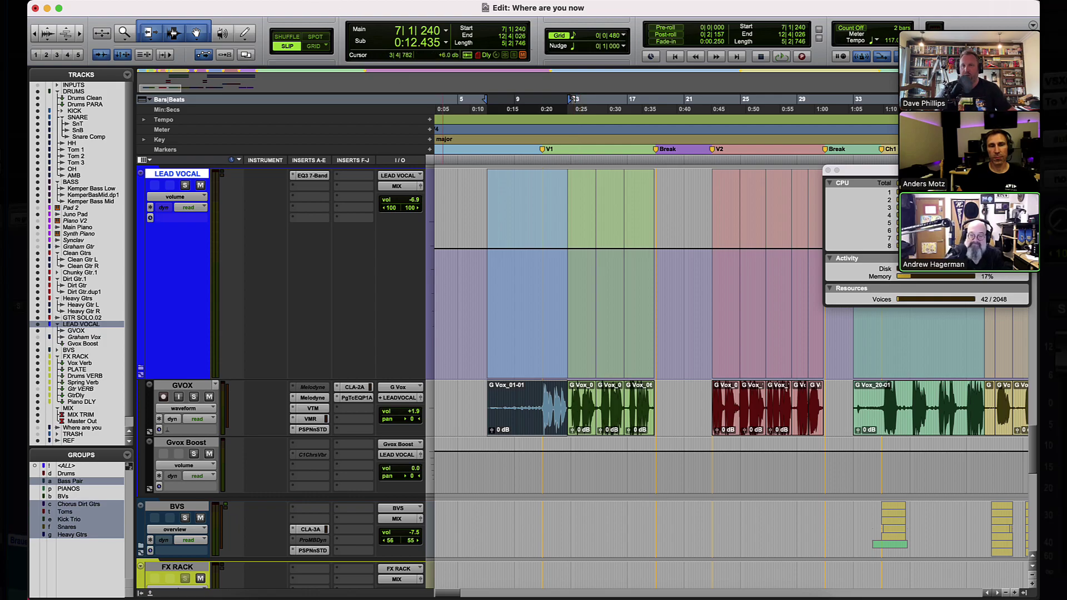
pyautogui.click(313, 185)
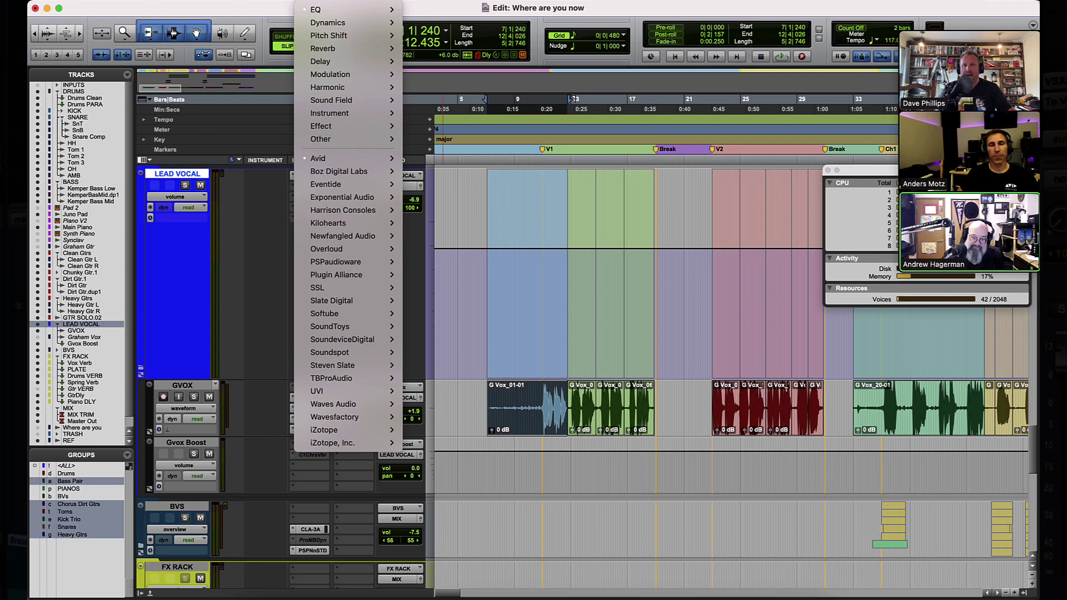
pyautogui.moveTo(325, 10)
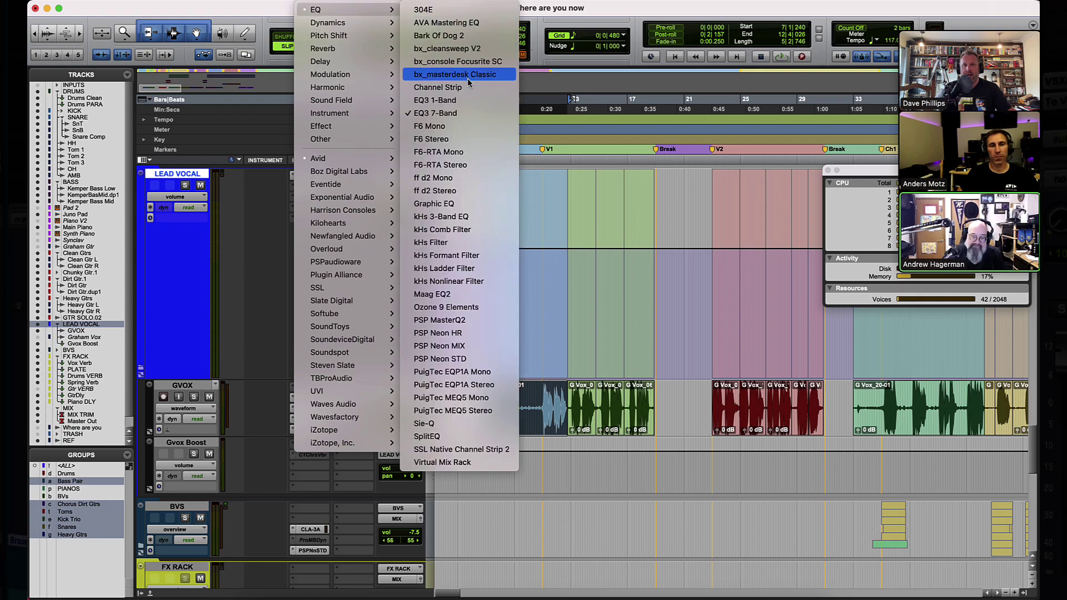
pyautogui.click(442, 113)
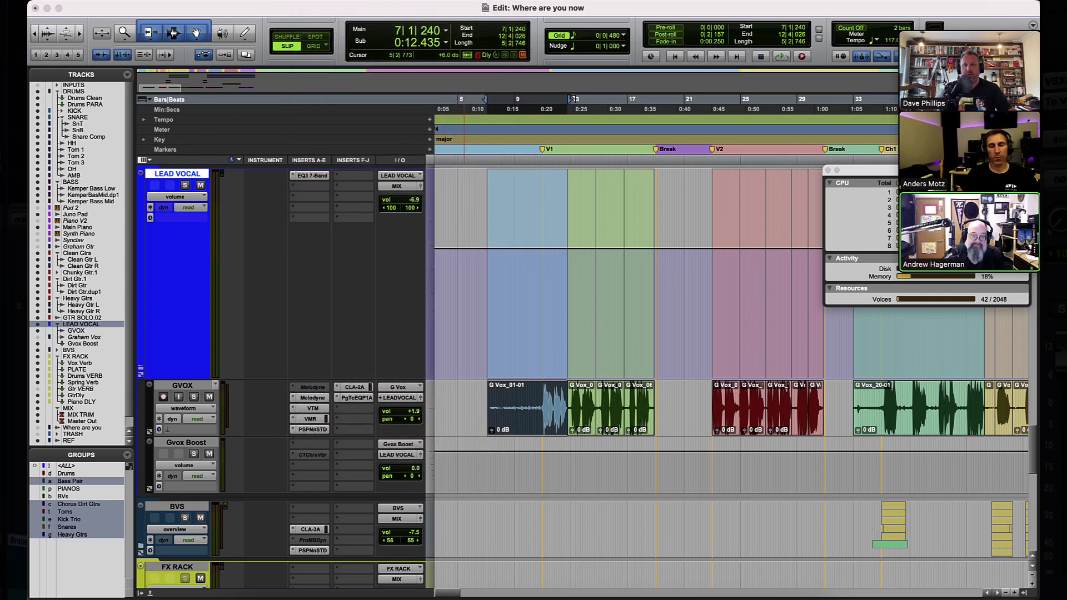
pyautogui.click(312, 175)
# Step: Open EQ3 7-Band above the LEAD VOCAL track, boosting 285.9 Hz by 5 dB and cutting 1.43 kHz by 4 dB
pyautogui.moveTo(343, 17)
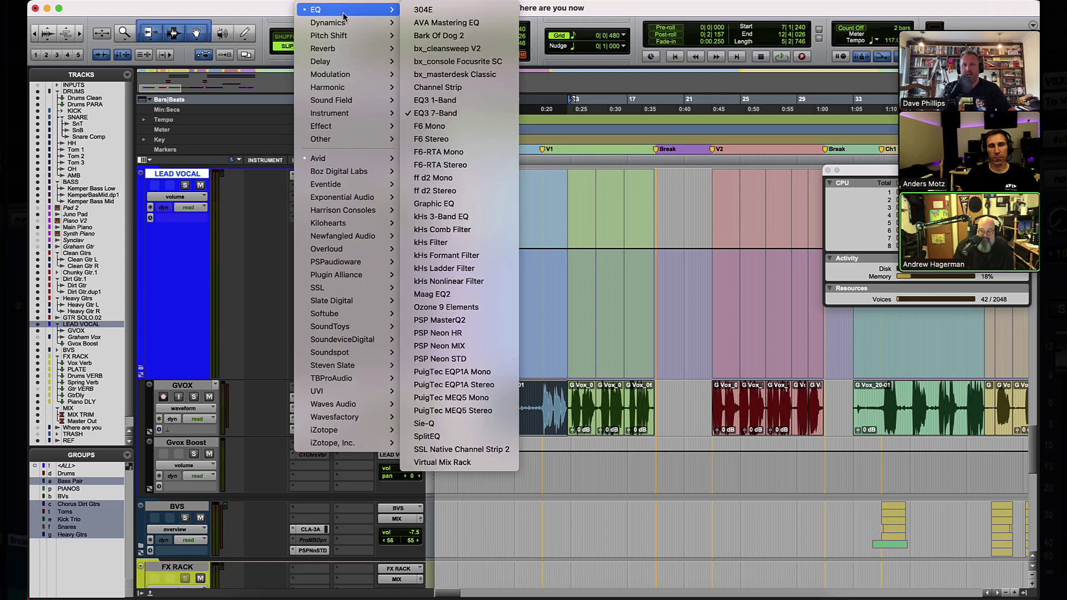
pyautogui.click(442, 112)
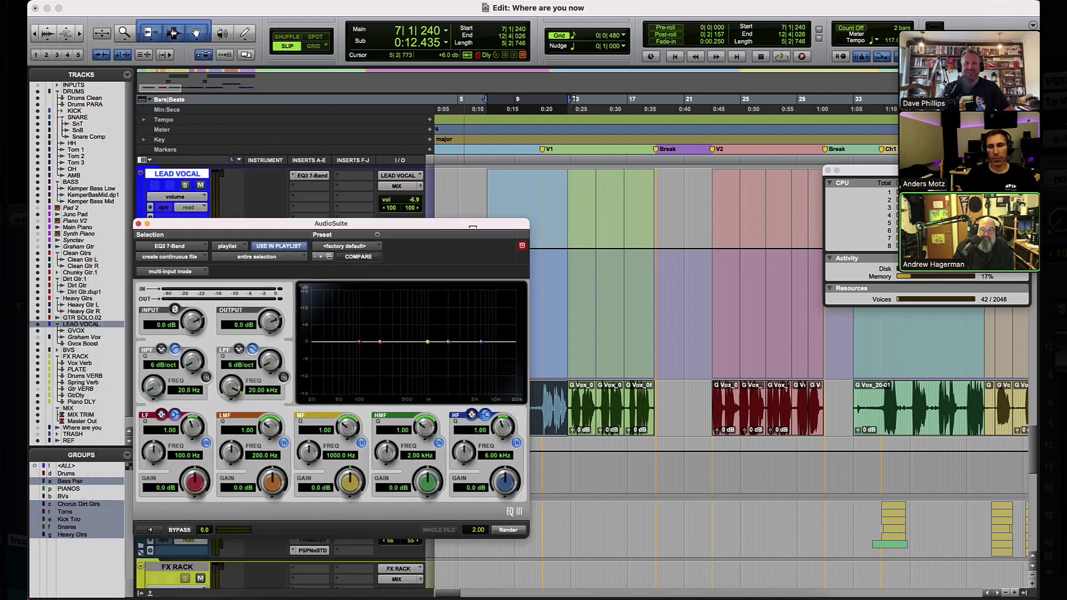
pyautogui.moveTo(483, 210); pyautogui.dragTo(484, 52)
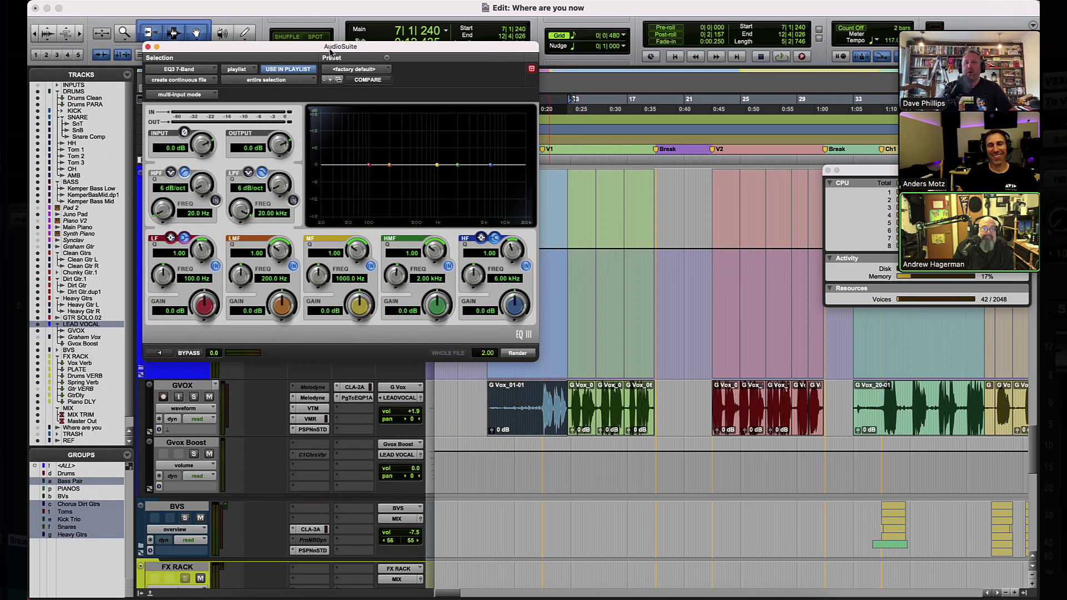
pyautogui.moveTo(300, 48); pyautogui.dragTo(371, 49)
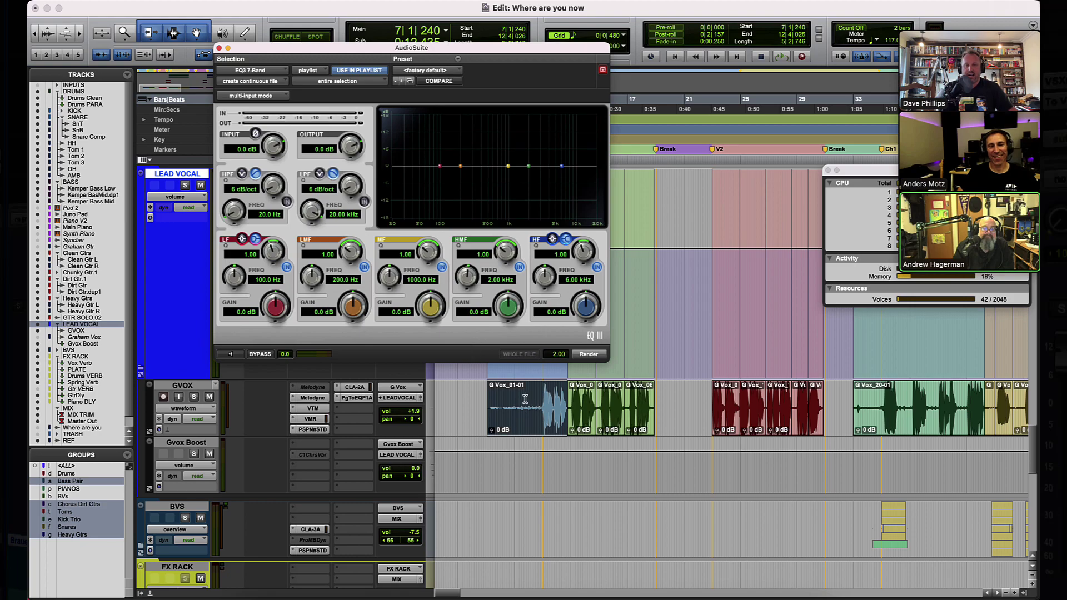
pyautogui.moveTo(460, 166); pyautogui.dragTo(542, 154)
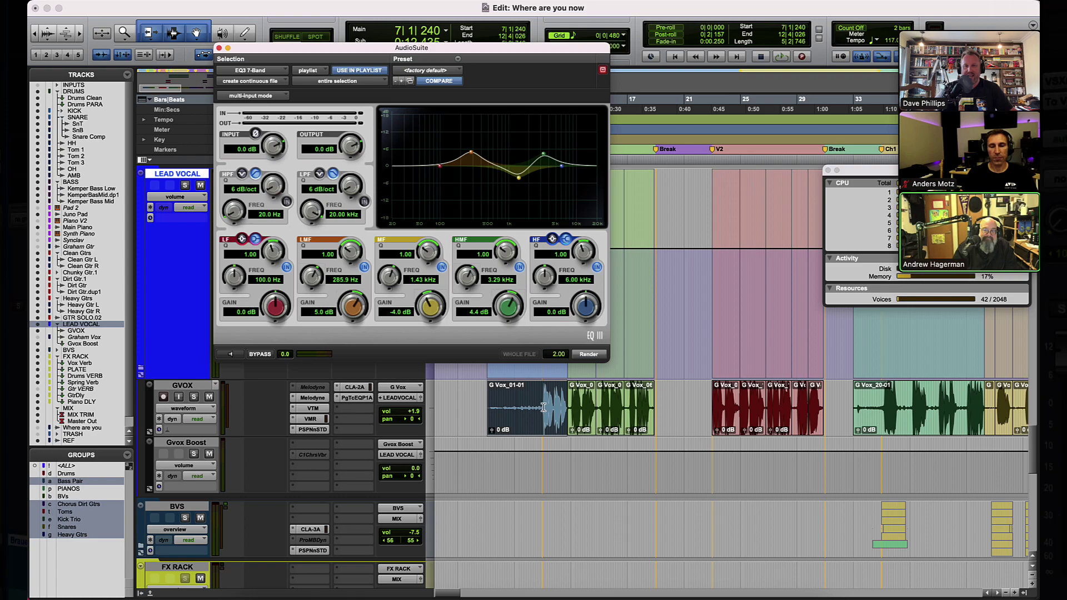
# Step: Trim G Vox_01-01 to start later and preview the EQ on the vocal
pyautogui.moveTo(489, 409); pyautogui.dragTo(543, 414)
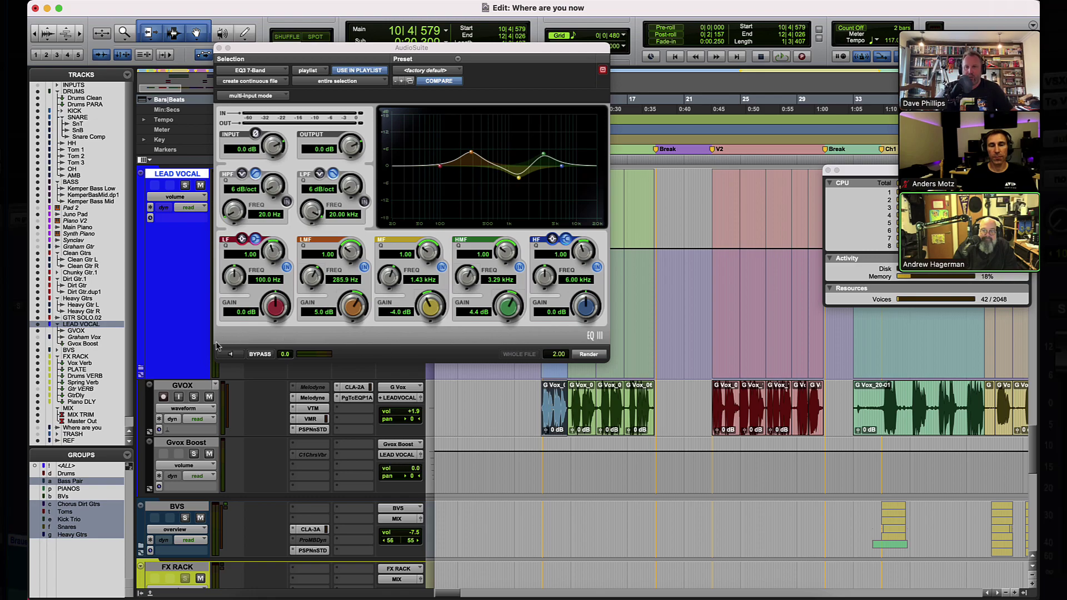
pyautogui.click(230, 354)
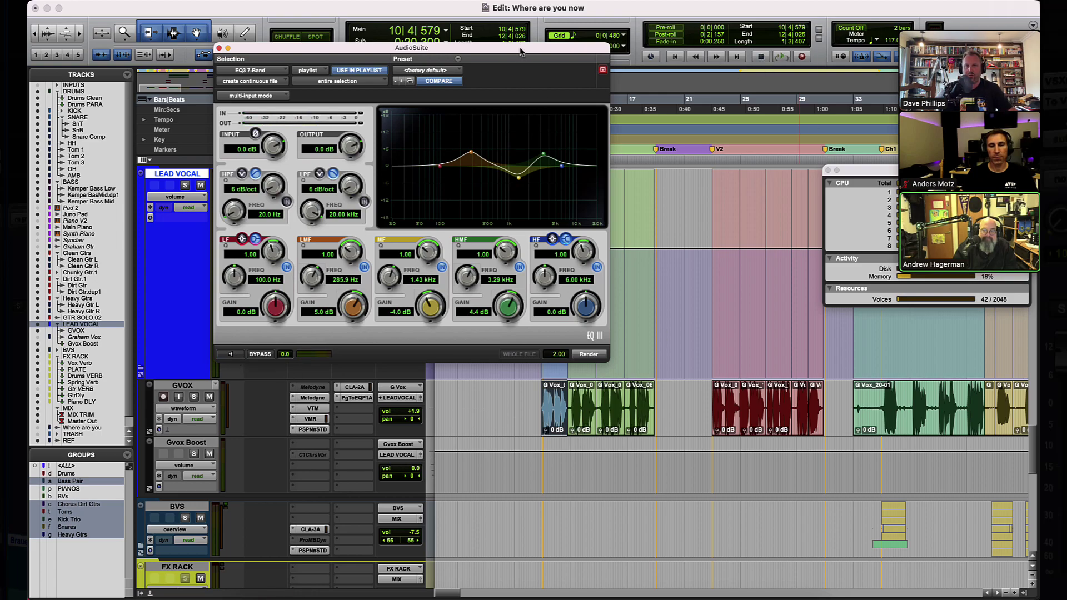
pyautogui.moveTo(520, 52); pyautogui.dragTo(439, 54)
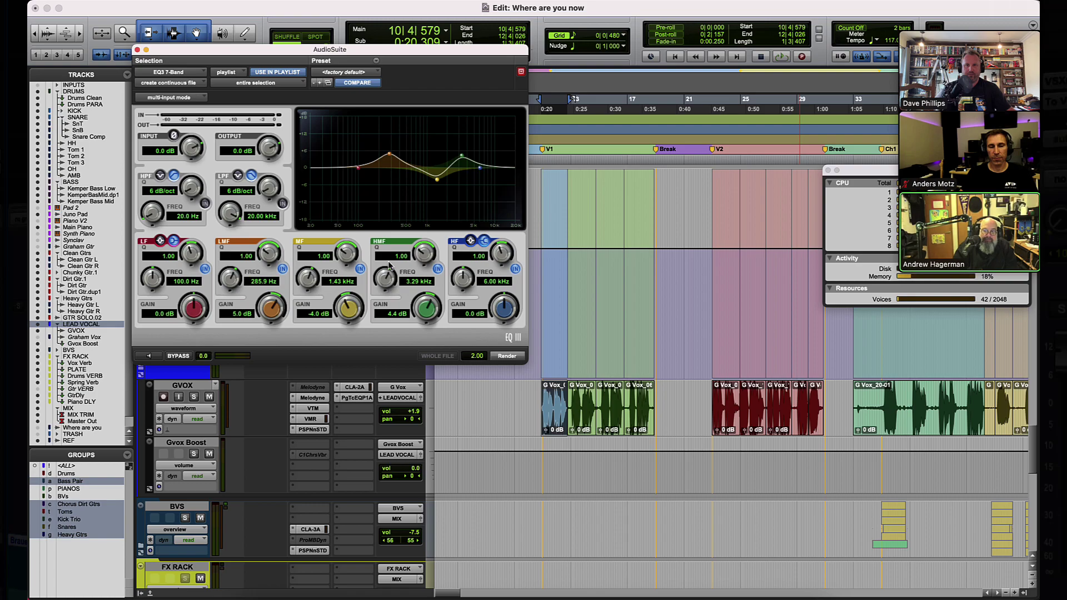
pyautogui.click(379, 1)
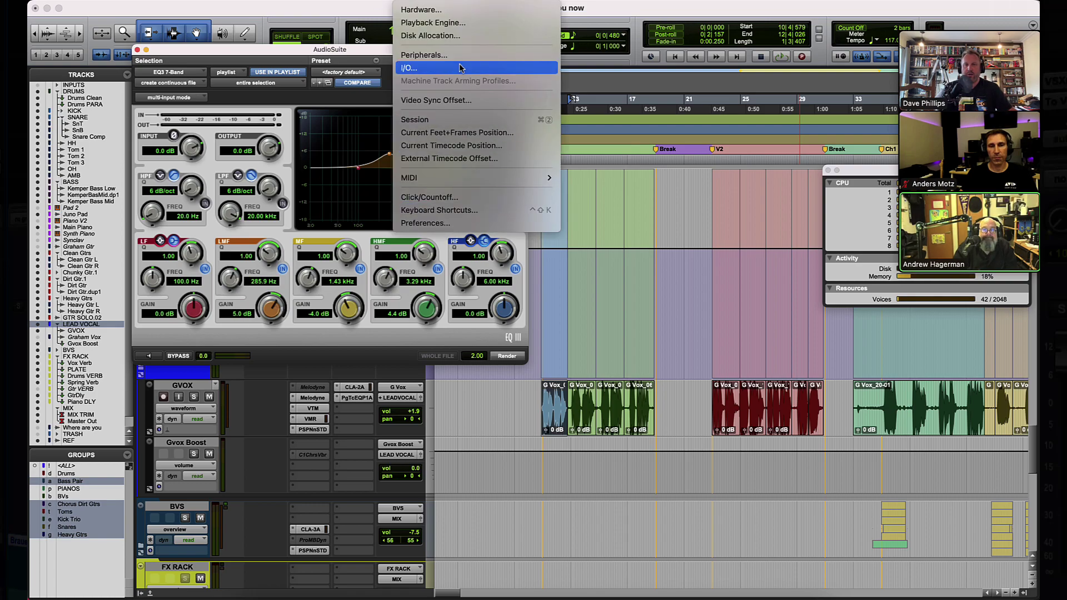
pyautogui.click(460, 67)
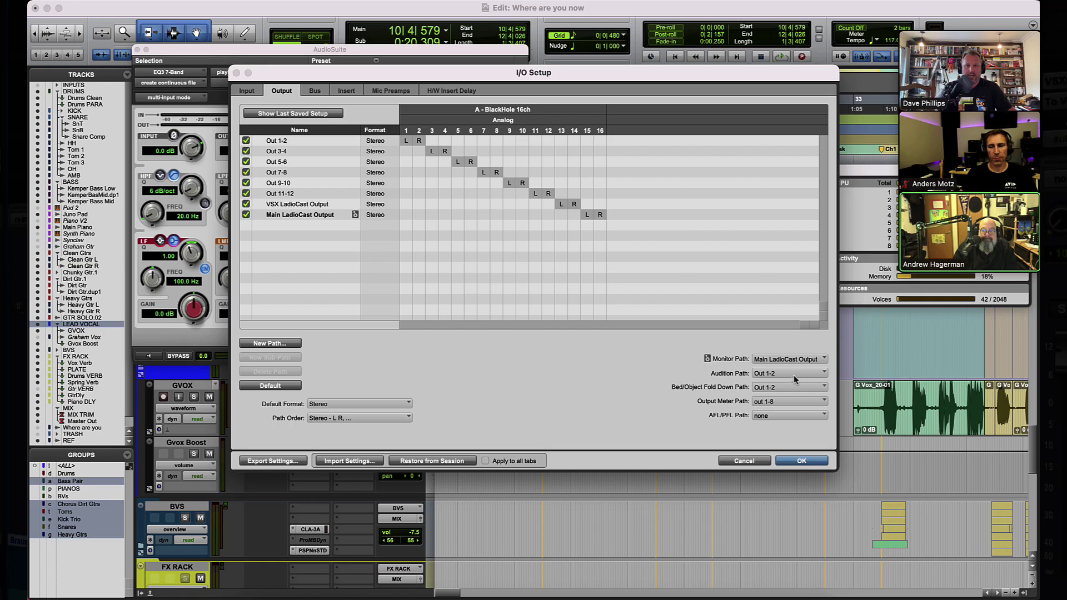
pyautogui.click(317, 142)
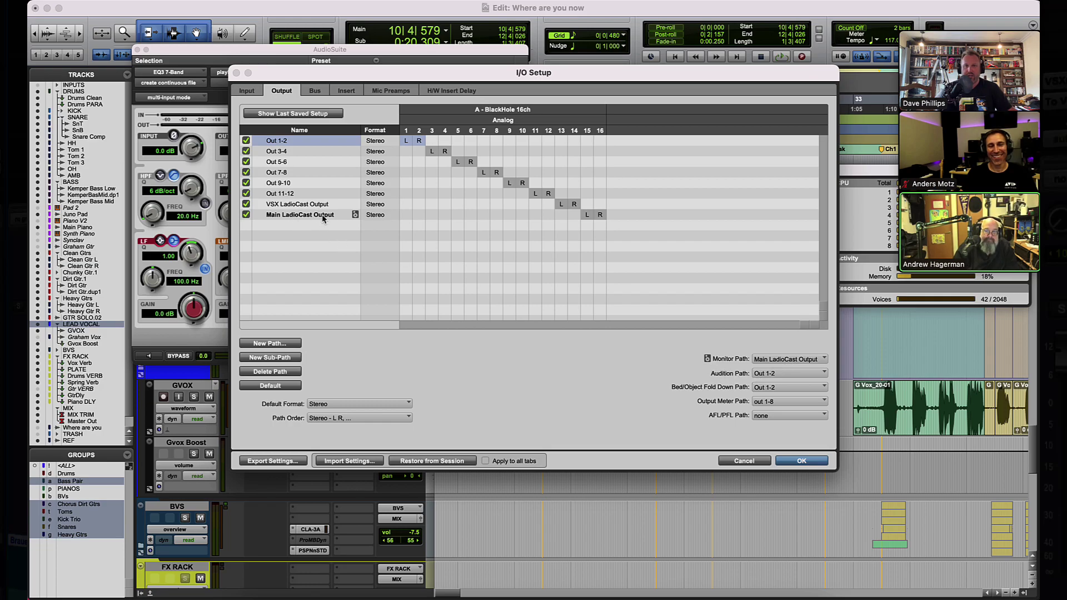
pyautogui.click(779, 376)
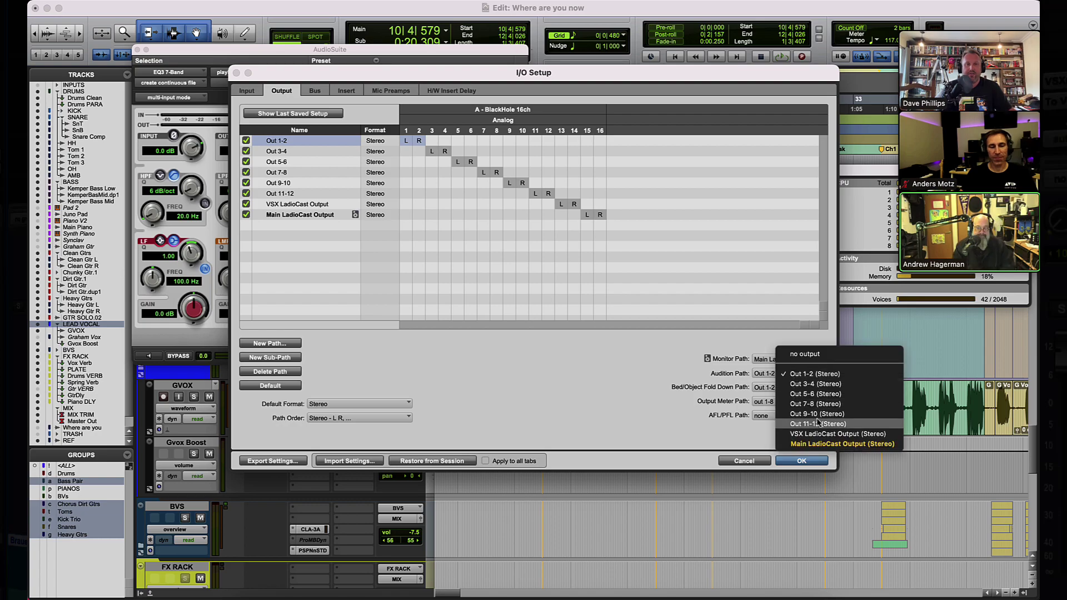
pyautogui.click(838, 446)
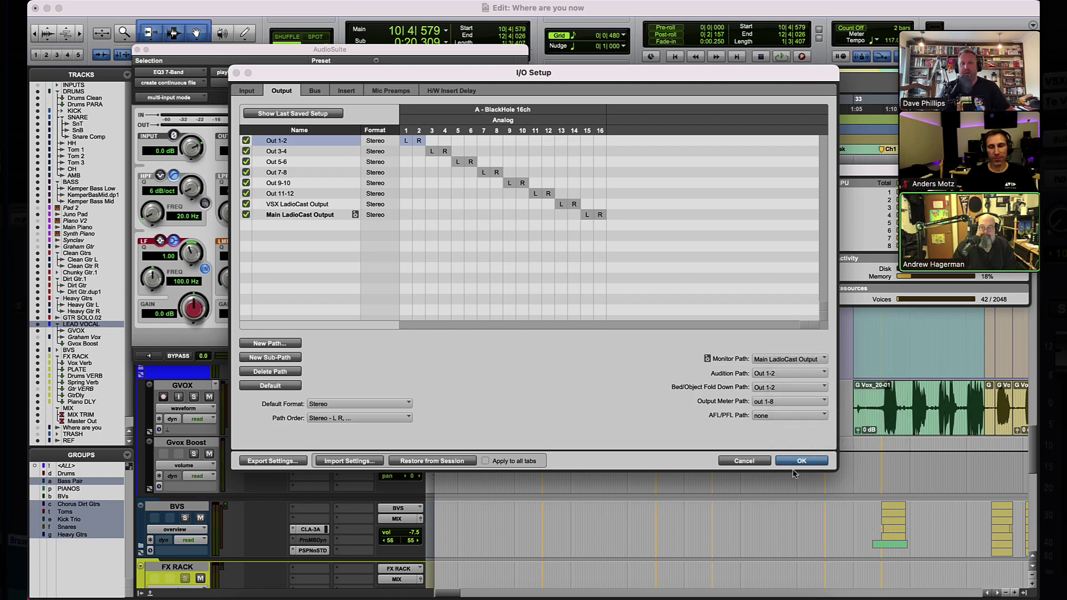
# Step: Keep Create Continuous File as the render mode, close the EQ window, and open AudioSuite's EQ category
pyautogui.click(757, 461)
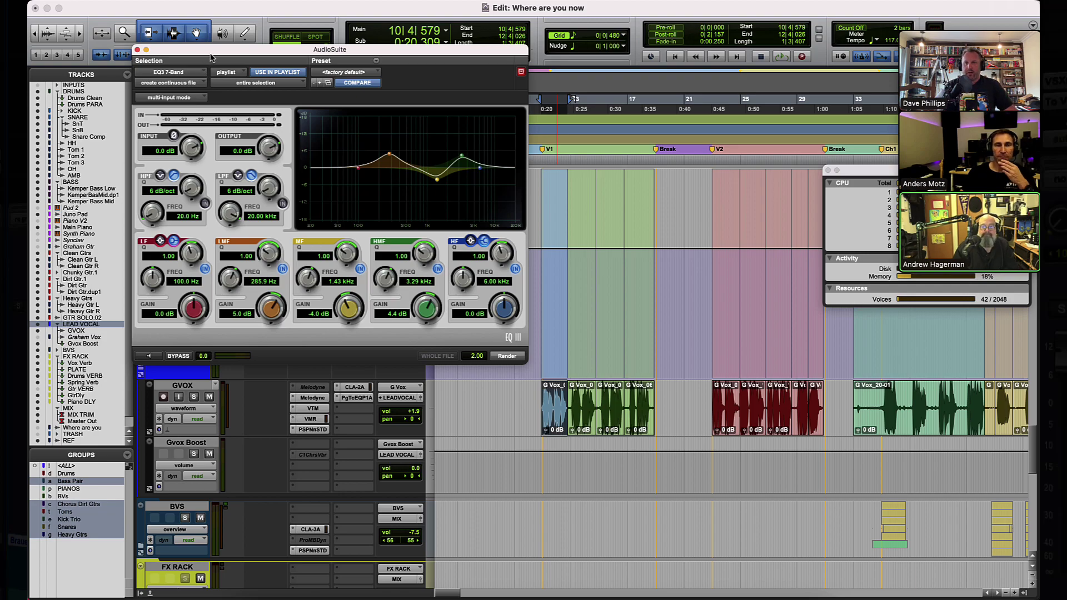
pyautogui.click(179, 86)
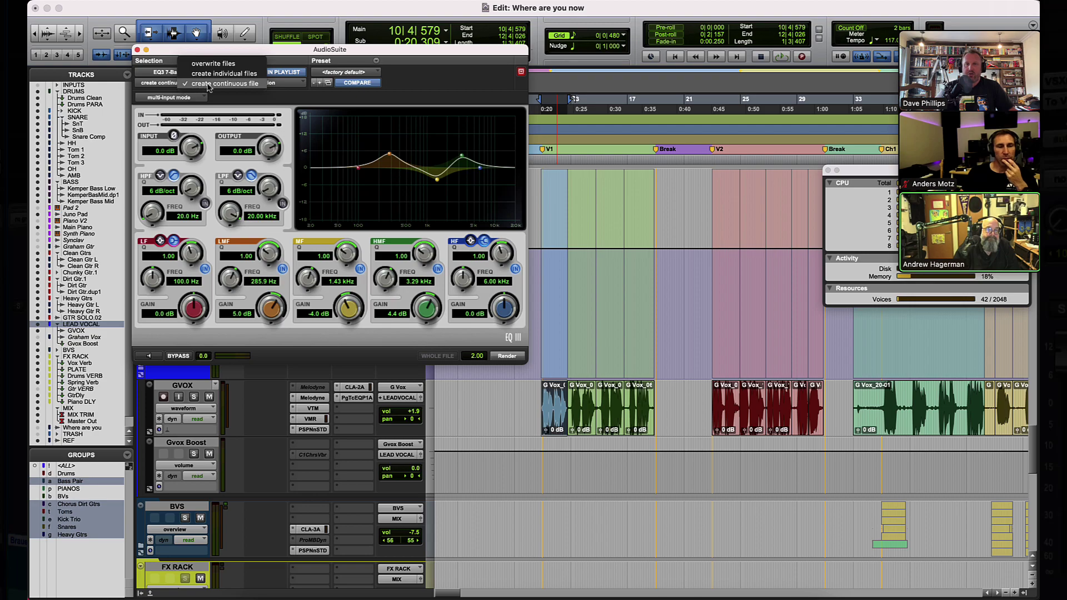
pyautogui.click(578, 390)
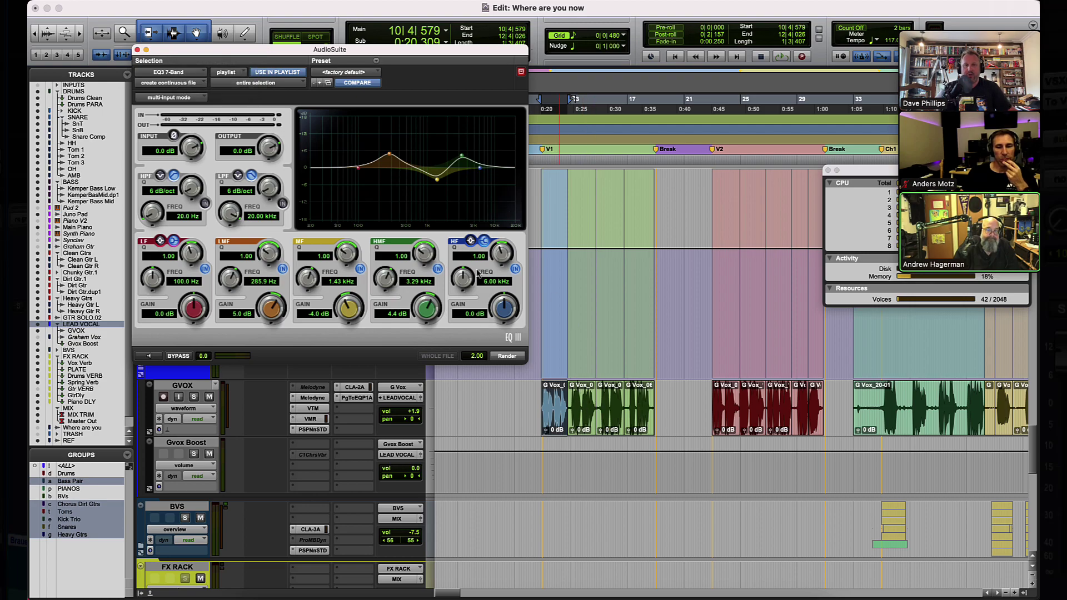
pyautogui.click(138, 50)
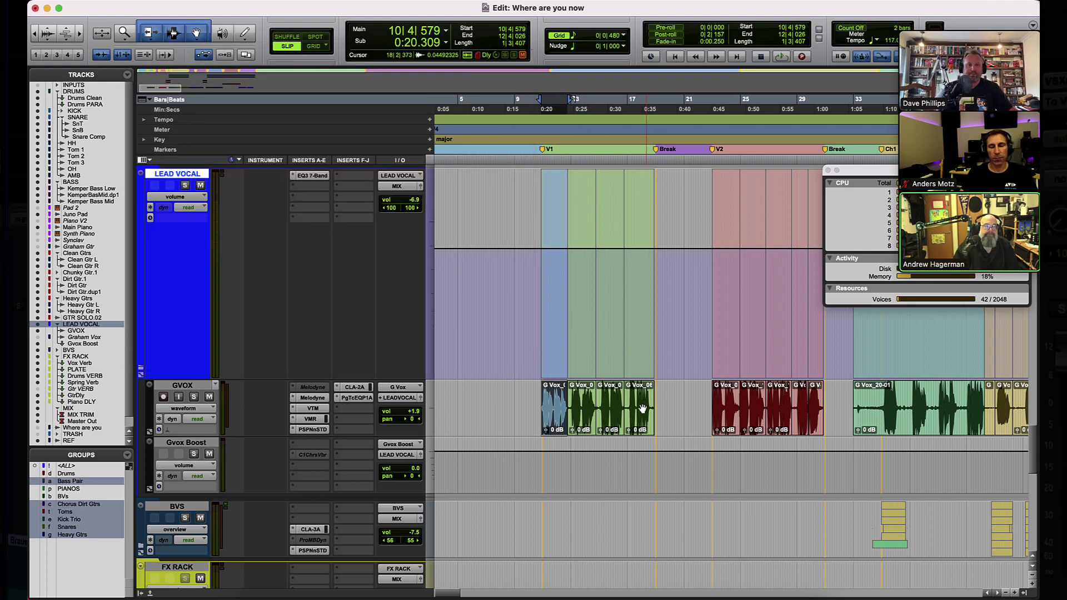
pyautogui.click(324, 3)
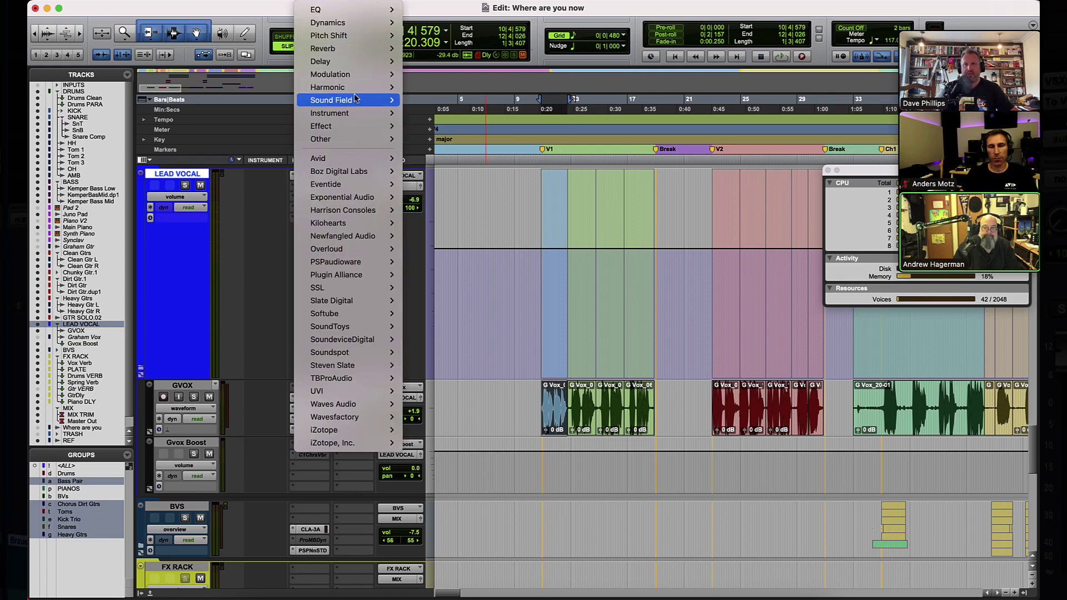
# Step: Reopen a default EQ3 7-Band: +8.5 dB at 184.7 Hz, −5.7 dB at 1.67 kHz, +6.1 dB at 6.71 kHz
pyautogui.moveTo(334, 10)
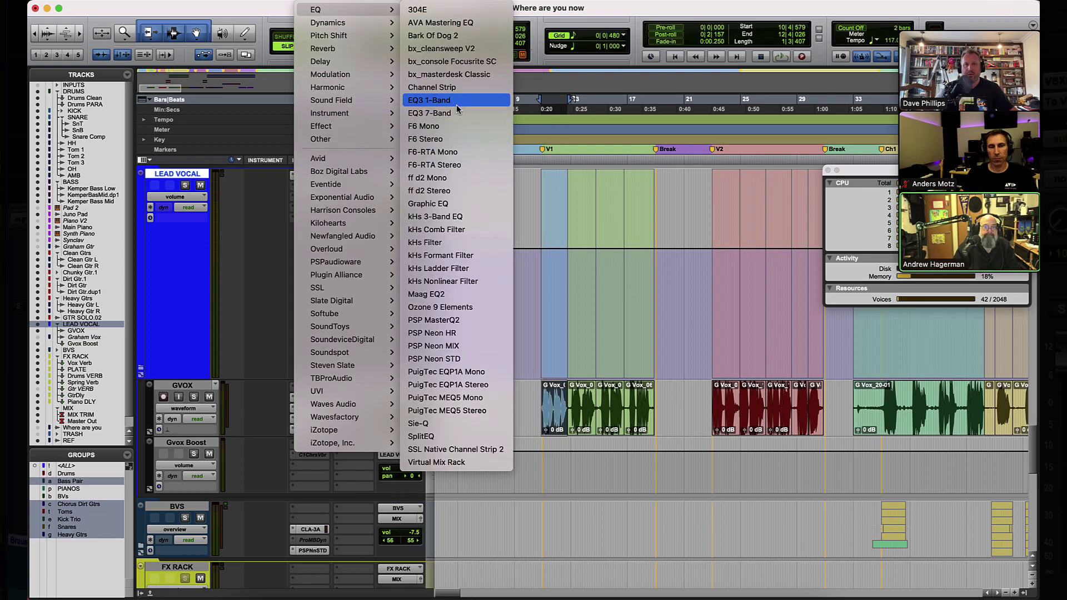
pyautogui.click(437, 113)
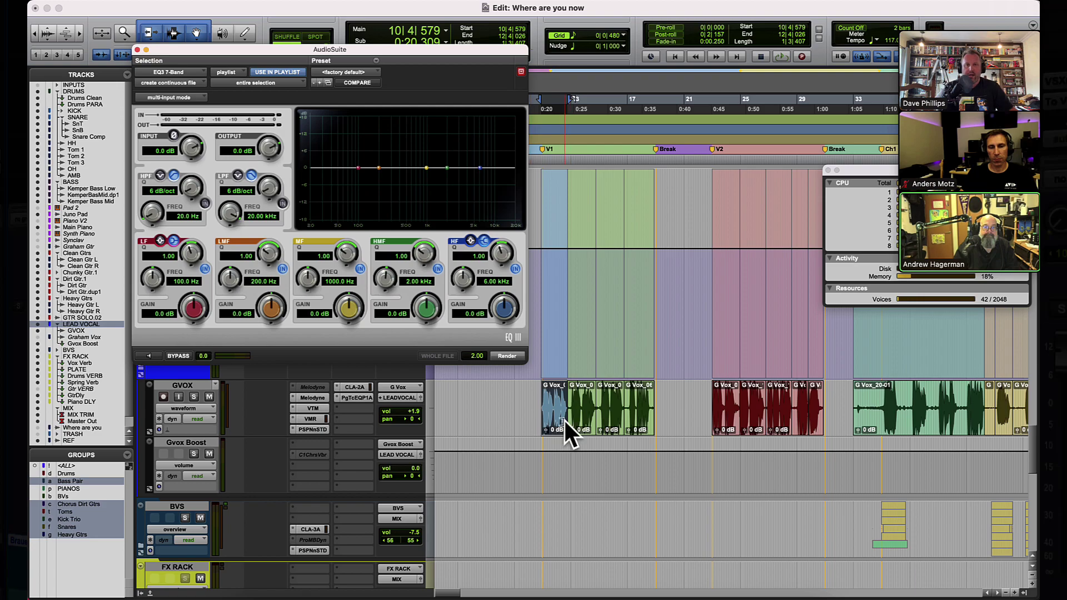
pyautogui.click(556, 423)
pyautogui.press('super+bracketright')
pyautogui.press('super+bracketright')
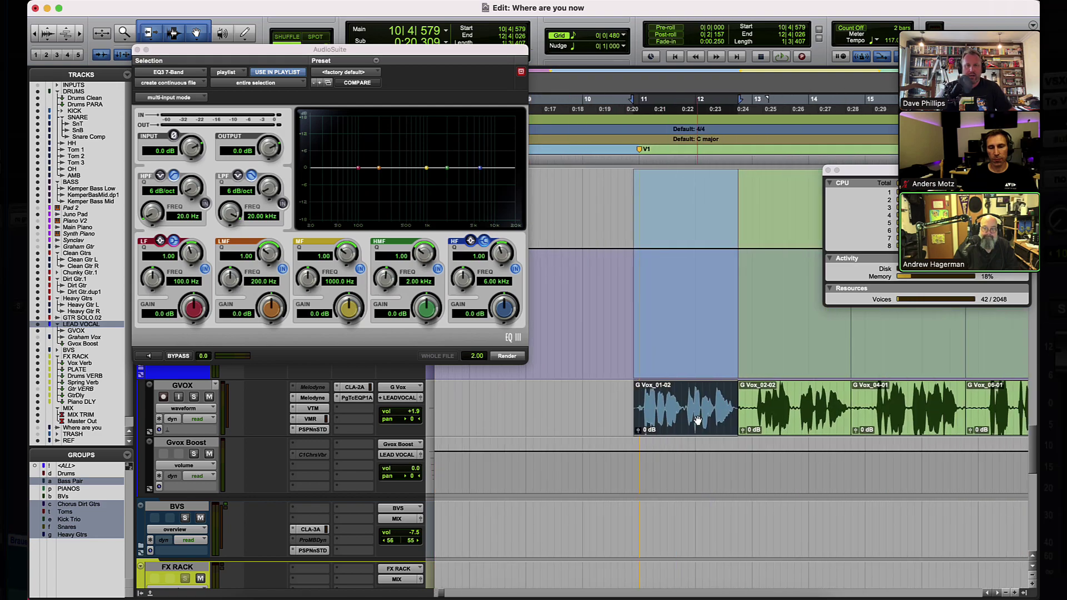
pyautogui.moveTo(379, 170); pyautogui.dragTo(483, 150)
pyautogui.moveTo(380, 150); pyautogui.dragTo(376, 144)
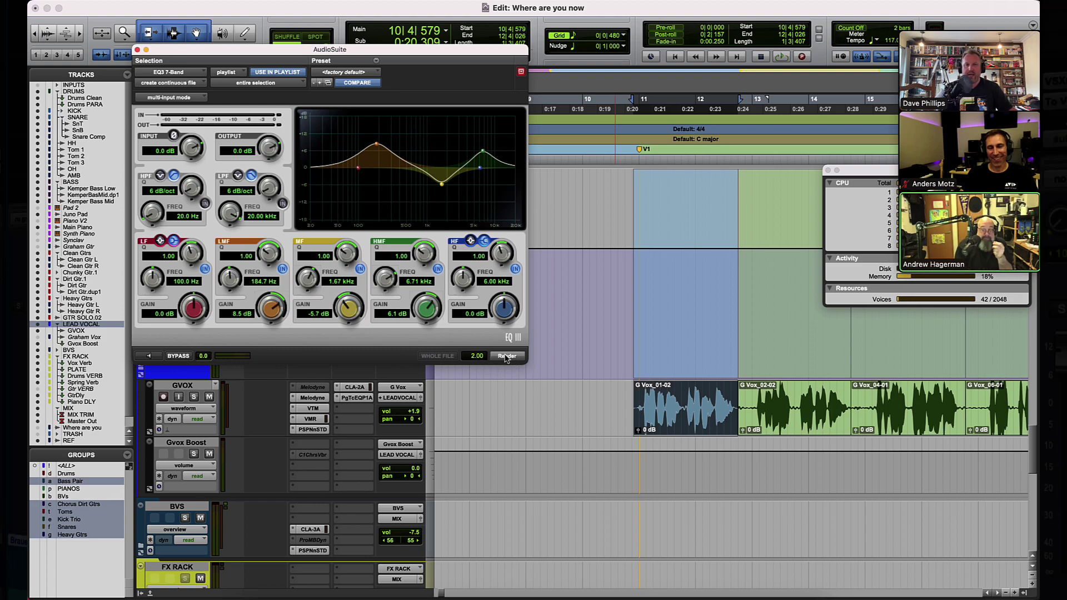
# Step: Render the EQ into G Vox-EQ37B_01-01 and scroll the Clips list down to it
pyautogui.click(507, 356)
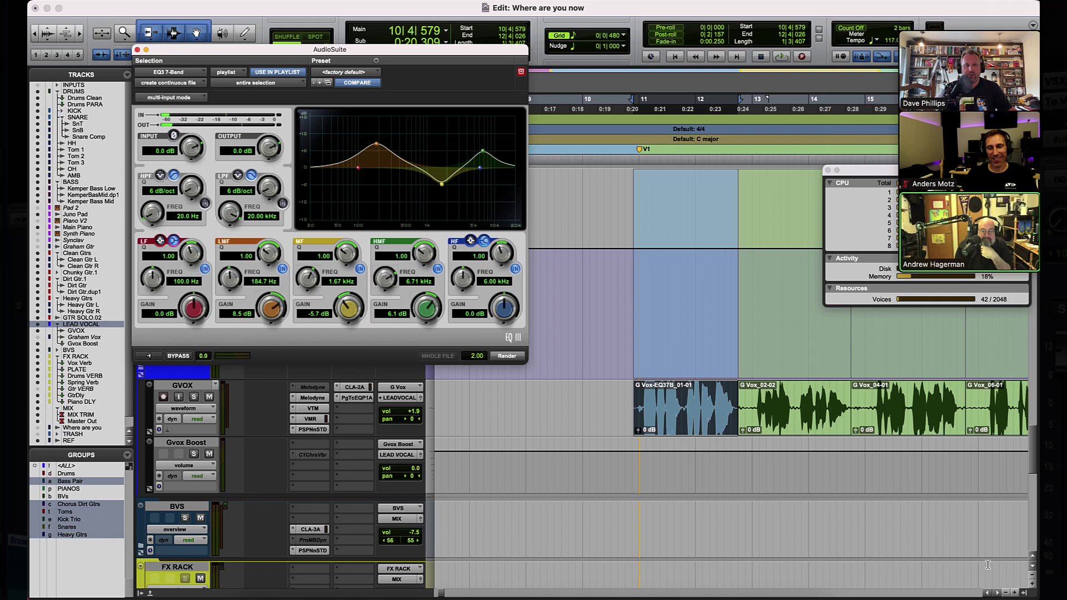
pyautogui.click(1031, 593)
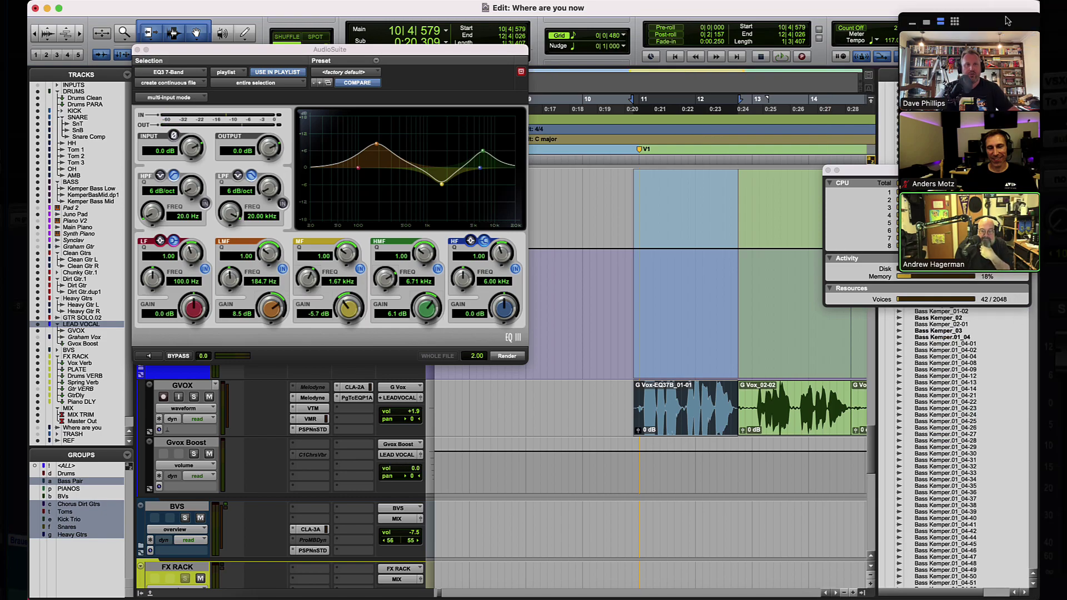
pyautogui.moveTo(1008, 20); pyautogui.dragTo(793, 86)
pyautogui.moveTo(926, 170); pyautogui.dragTo(754, 345)
pyautogui.scroll(-15, 929, 300)
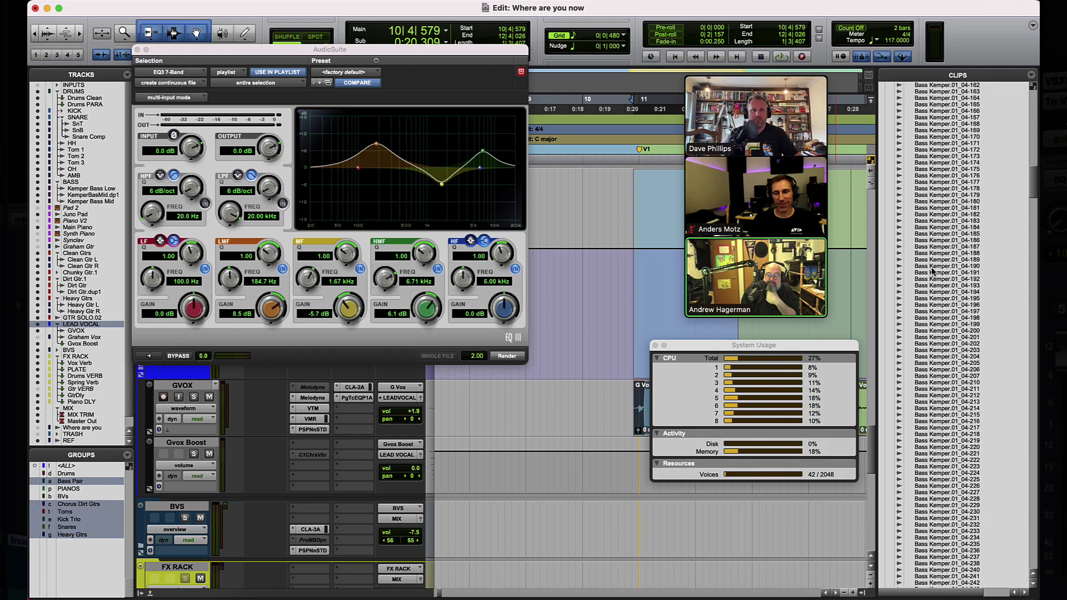
pyautogui.scroll(-20, 932, 271)
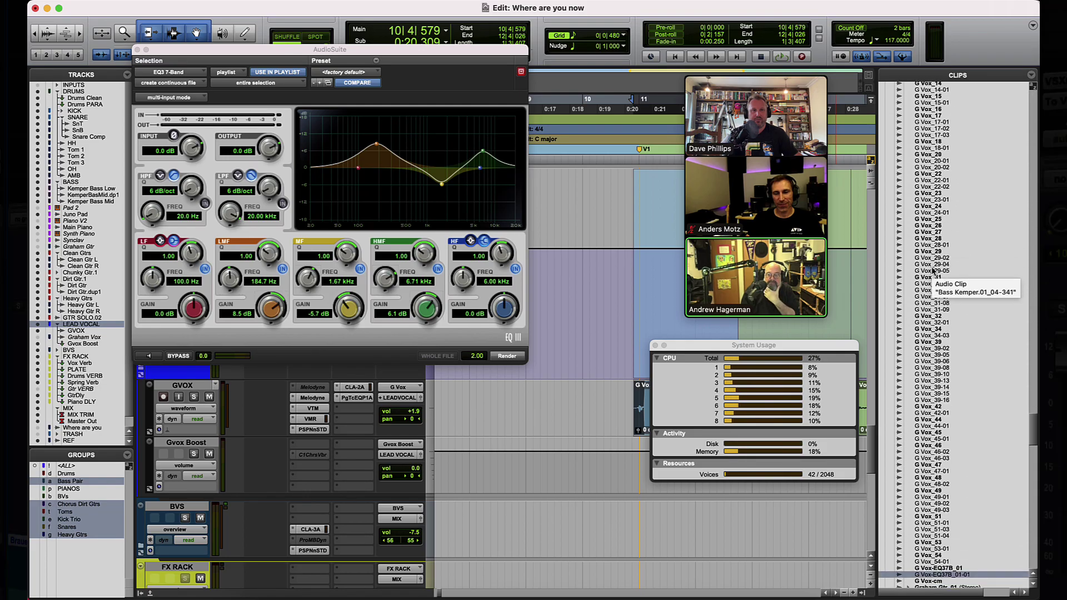
pyautogui.scroll(-15, 929, 270)
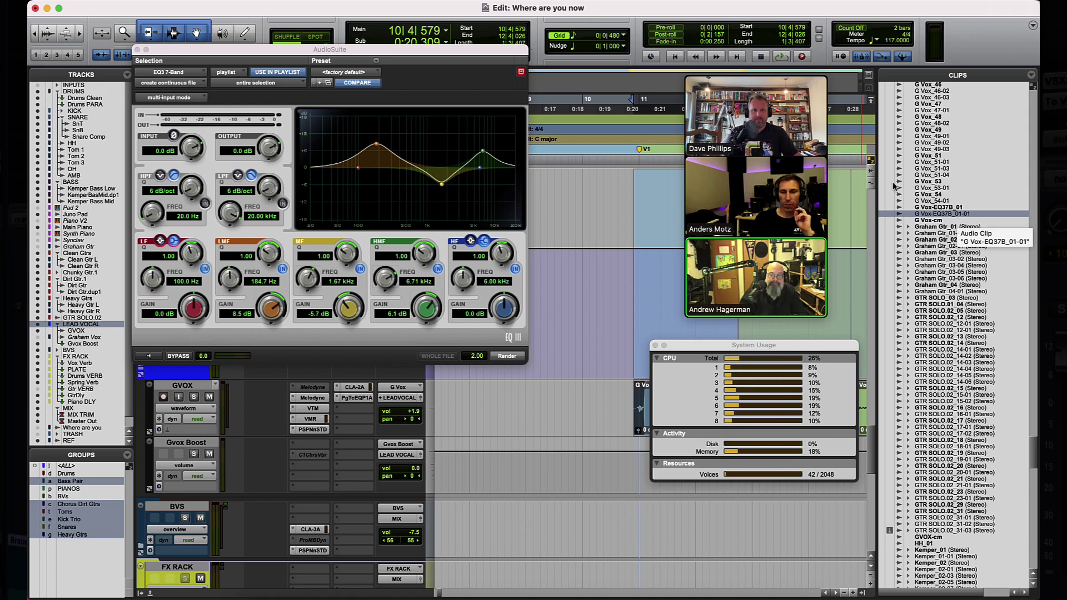
# Step: Move System Usage aside and select all four GVOX clips from 10|4|579 to 18|4|621
pyautogui.moveTo(794, 69)
pyautogui.moveTo(794, 69); pyautogui.dragTo(1010, 280)
pyautogui.moveTo(708, 350); pyautogui.dragTo(403, 428)
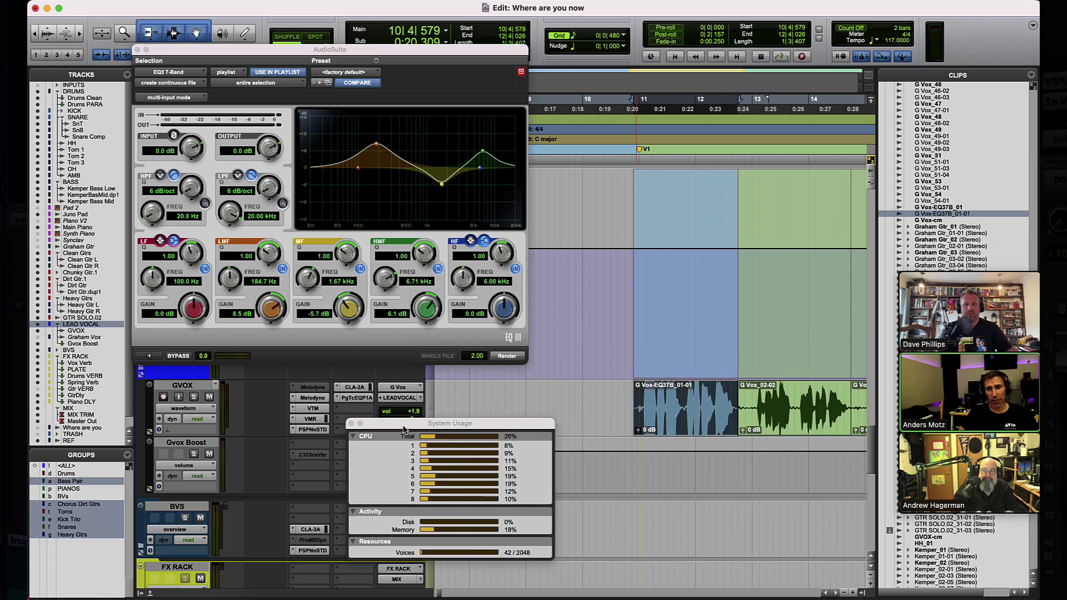
pyautogui.hscroll(3, 730, 416)
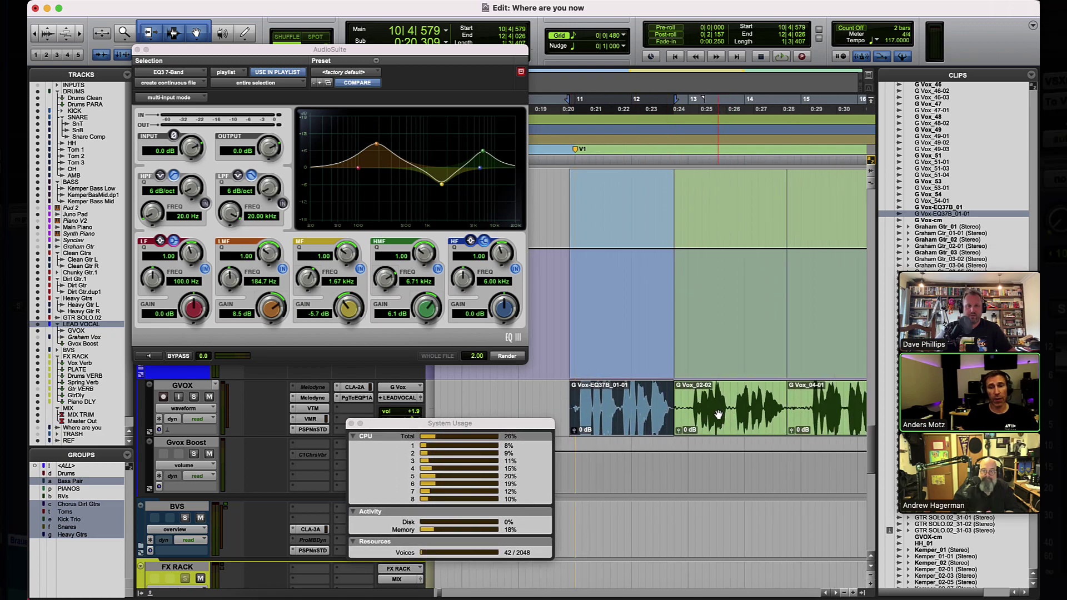
pyautogui.click(717, 414)
pyautogui.hscroll(2, 695, 405)
pyautogui.scroll(-2, 665, 395)
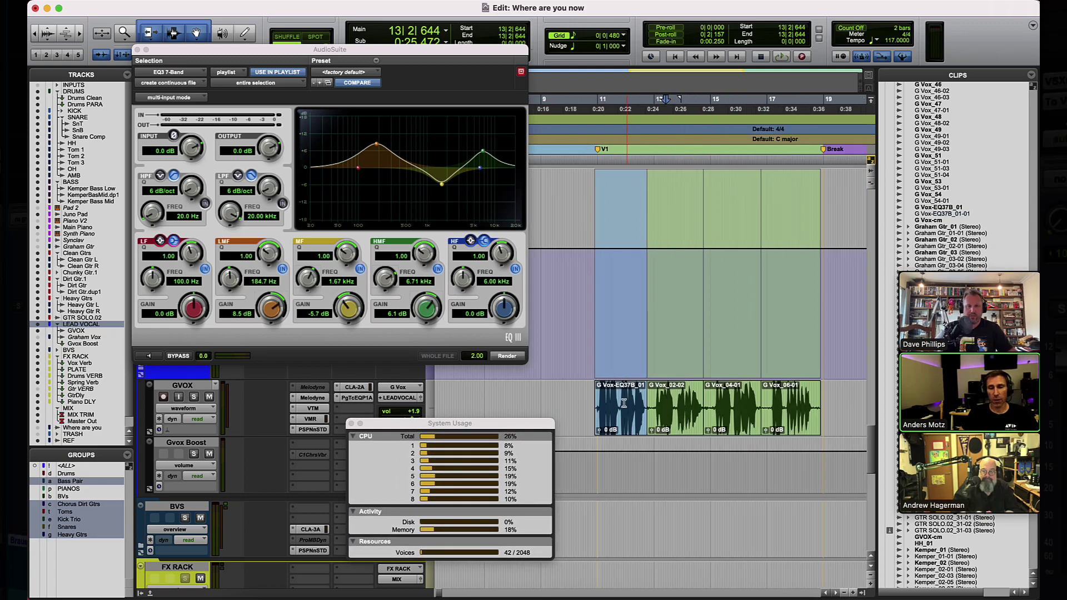
pyautogui.click(631, 425)
pyautogui.keyDown('shift'); pyautogui.click(786, 429); pyautogui.keyUp('shift')
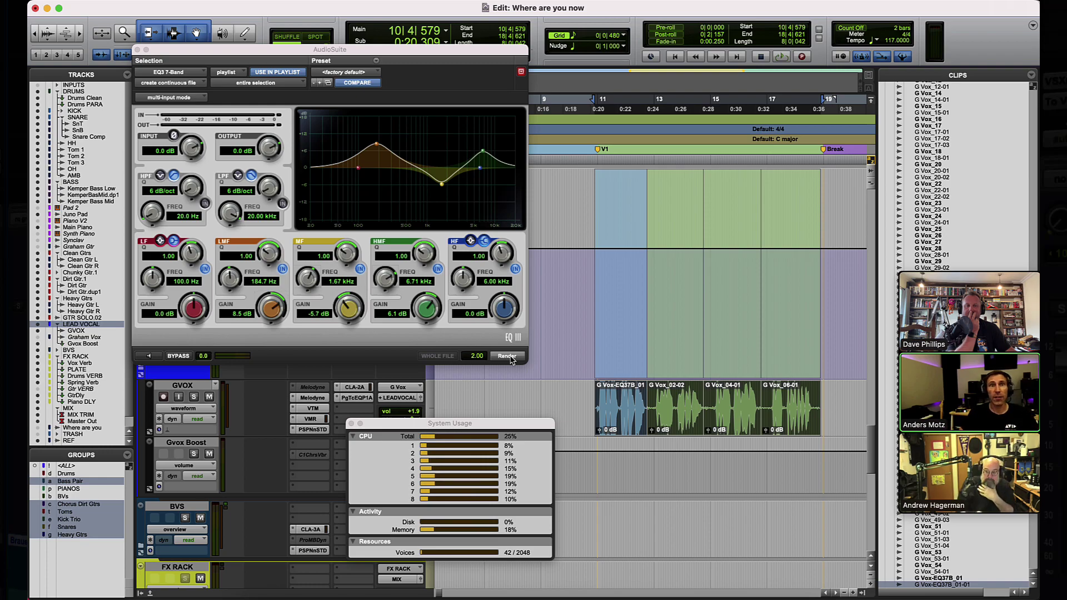
# Step: Render the four vocal clips as individual EQ'd files, G Vox-EQ37B_02 to _06
pyautogui.click(168, 83)
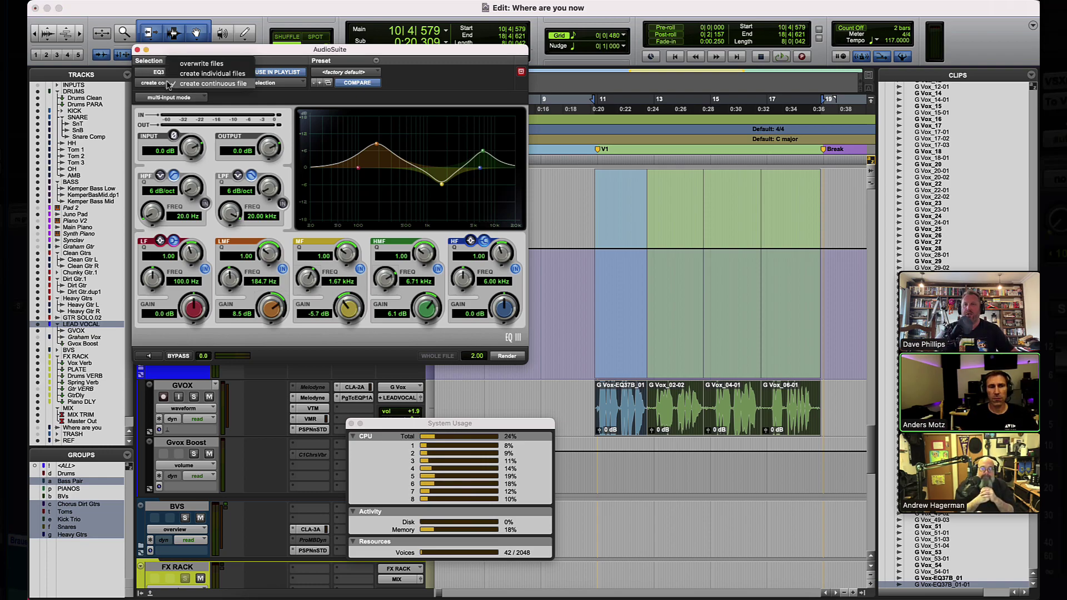
pyautogui.click(210, 75)
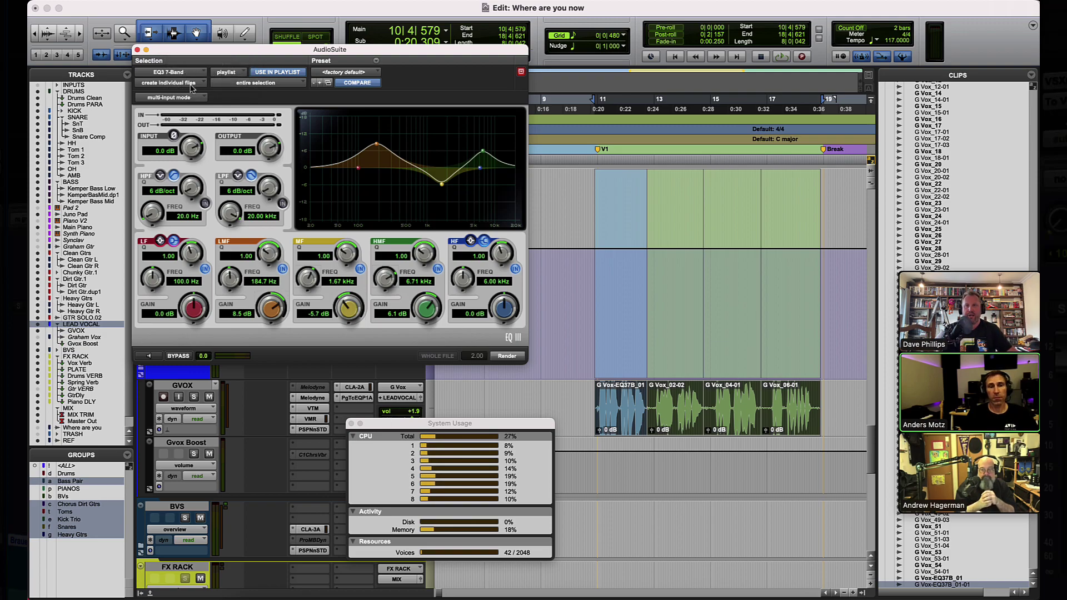
pyautogui.click(508, 357)
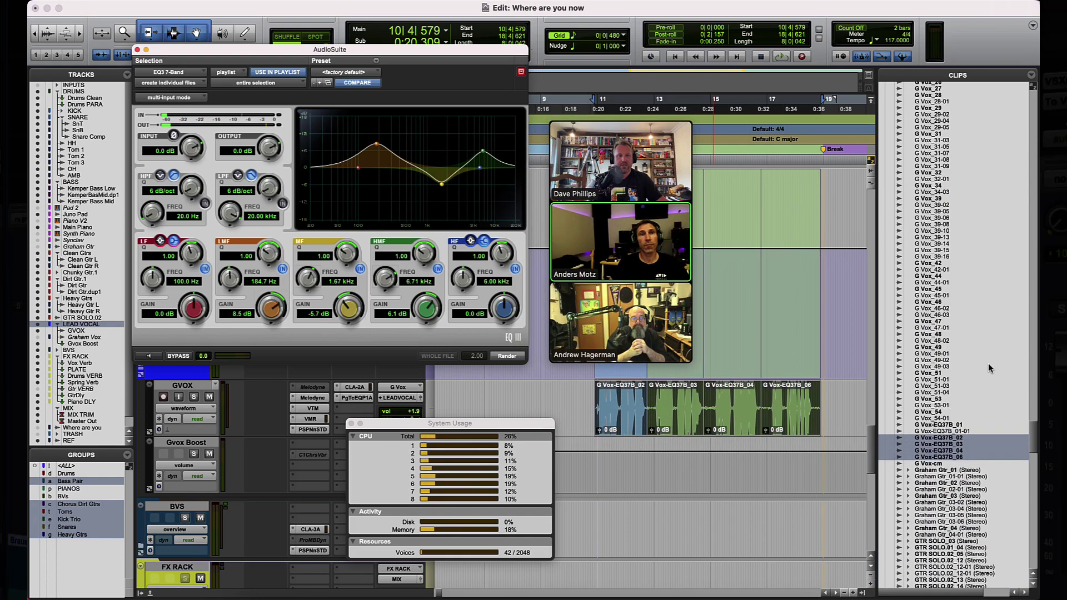
# Step: Reselect G Vox-EQ37B_02 through _06 and set the file mode back to Create Continuous File
pyautogui.scroll(-1, 990, 368)
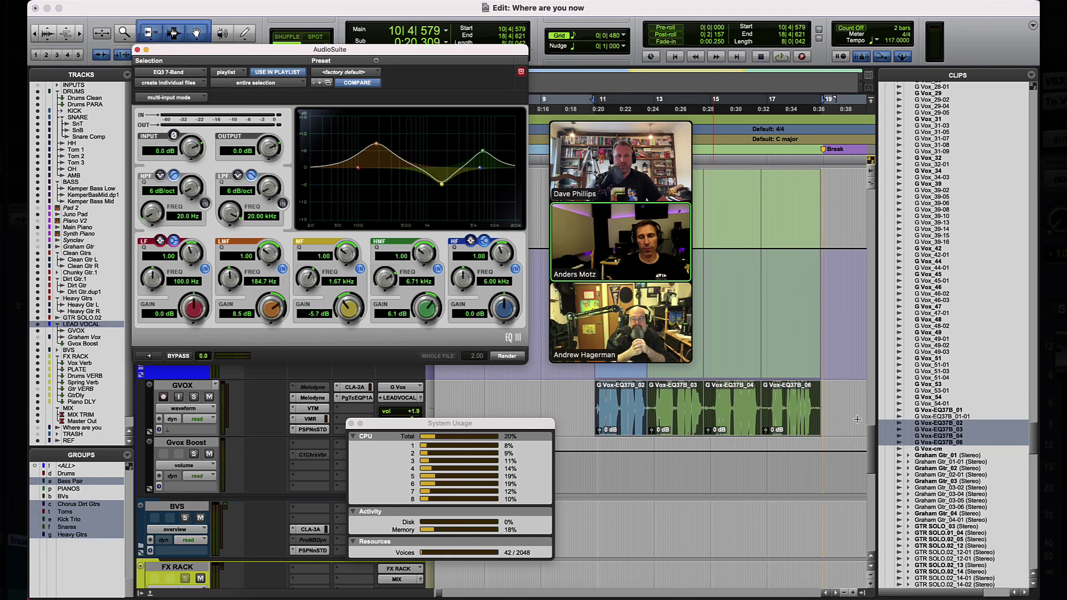
pyautogui.click(627, 408)
pyautogui.click(631, 420)
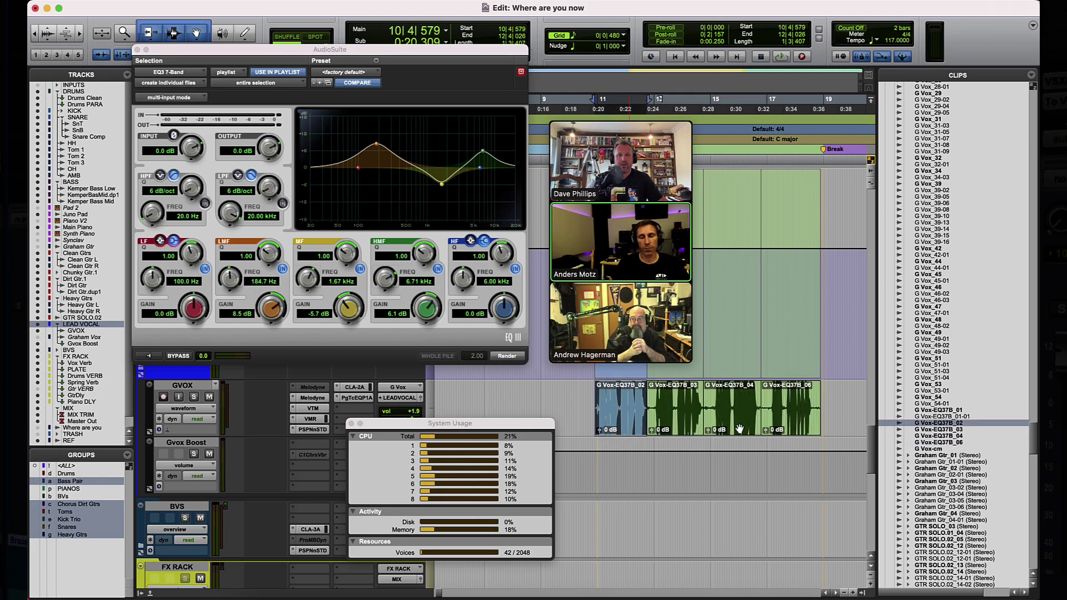
pyautogui.keyDown('shift'); pyautogui.click(784, 429); pyautogui.keyUp('shift')
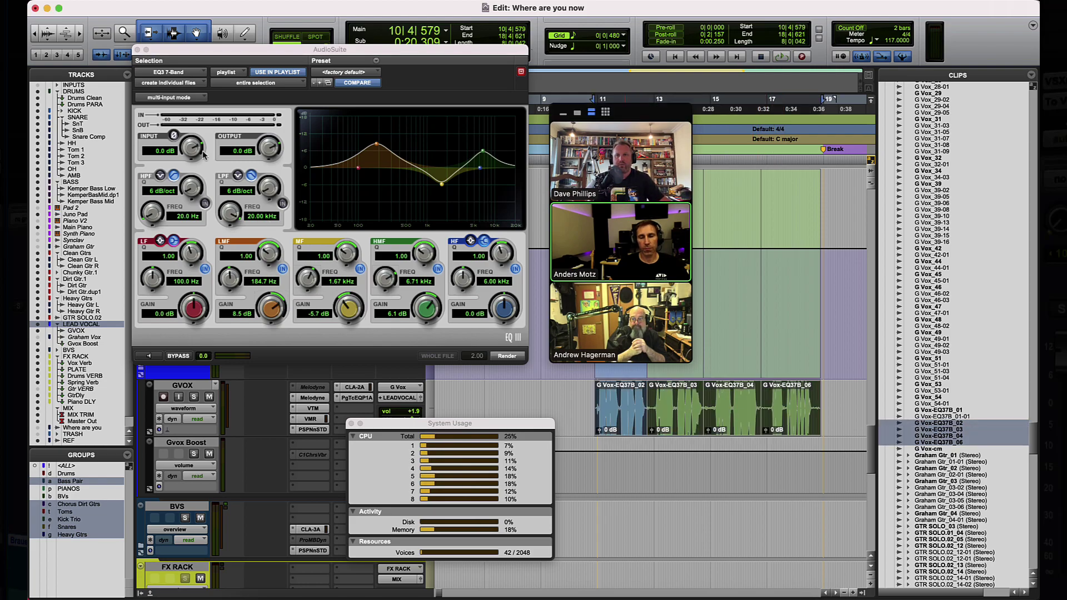
pyautogui.click(177, 83)
pyautogui.click(204, 97)
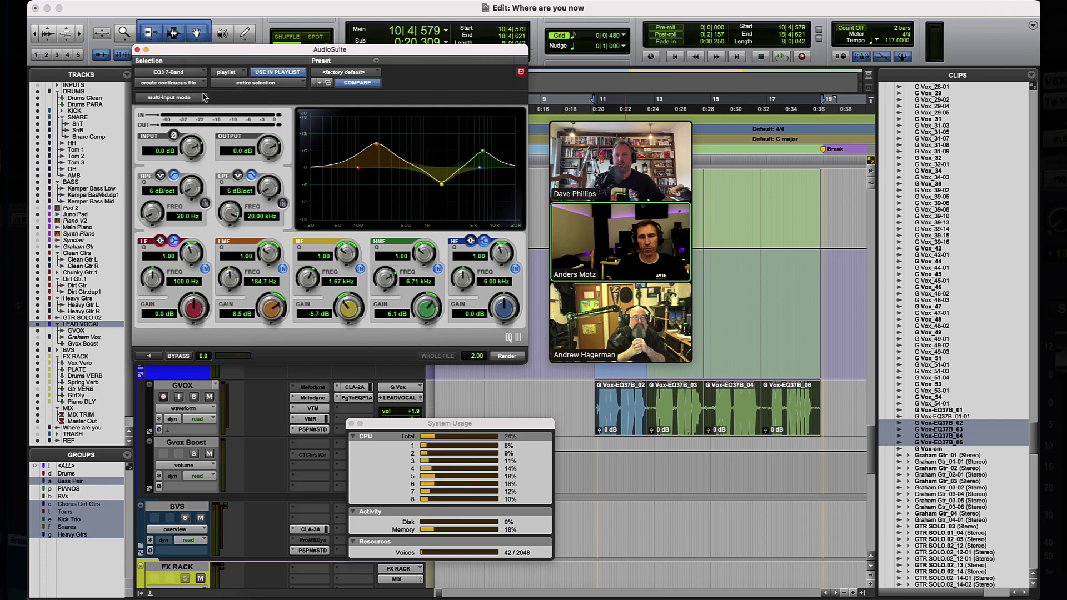
# Step: Render the four clips as one continuous clip, G Vox-EQ37B_05-01, then review the file-mode choices
pyautogui.click(507, 358)
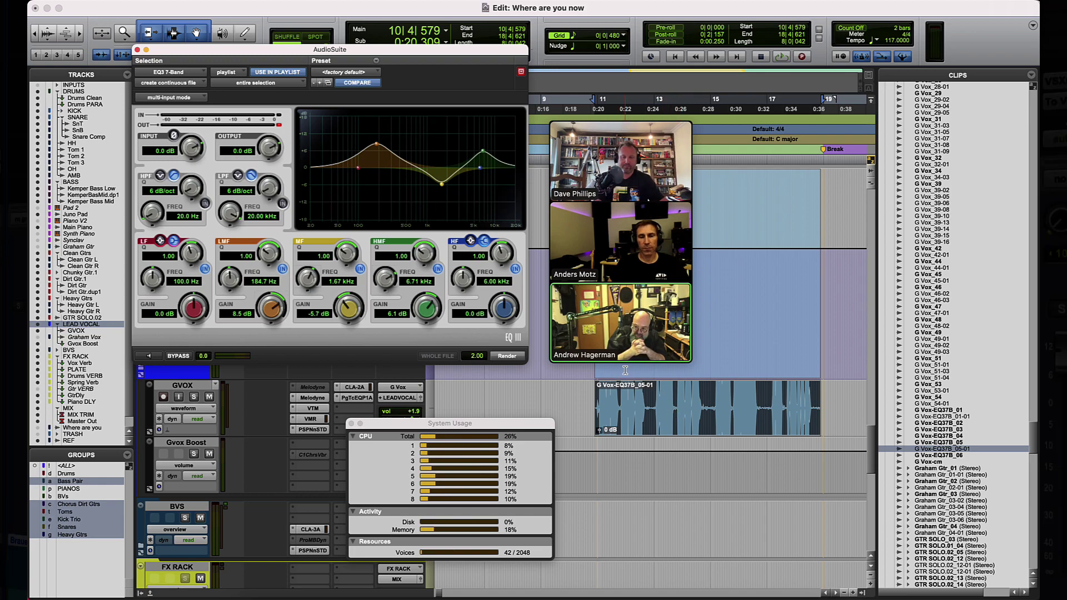
pyautogui.click(182, 84)
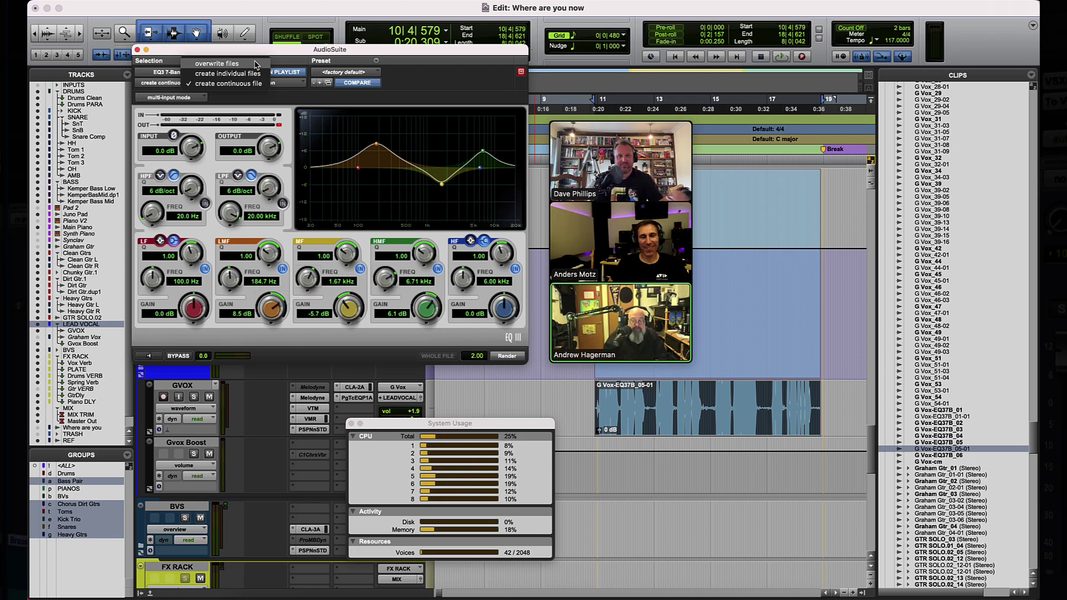
# Step: Undo the continuous render so the vocal returns to four separate clips
pyautogui.click(765, 109)
pyautogui.press('super+z')
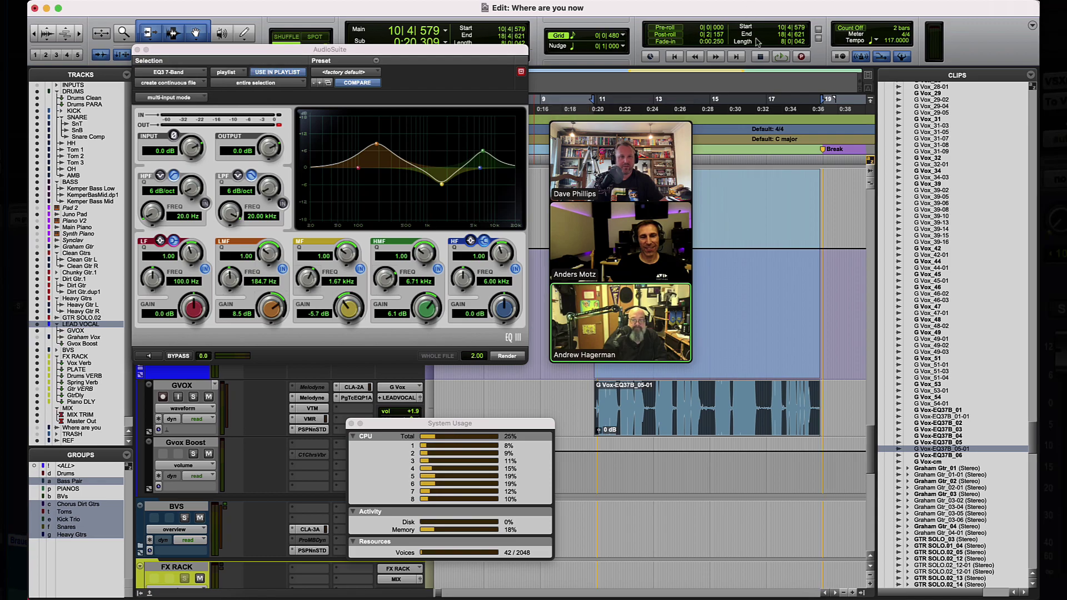
pyautogui.scroll(-5, 873, 265)
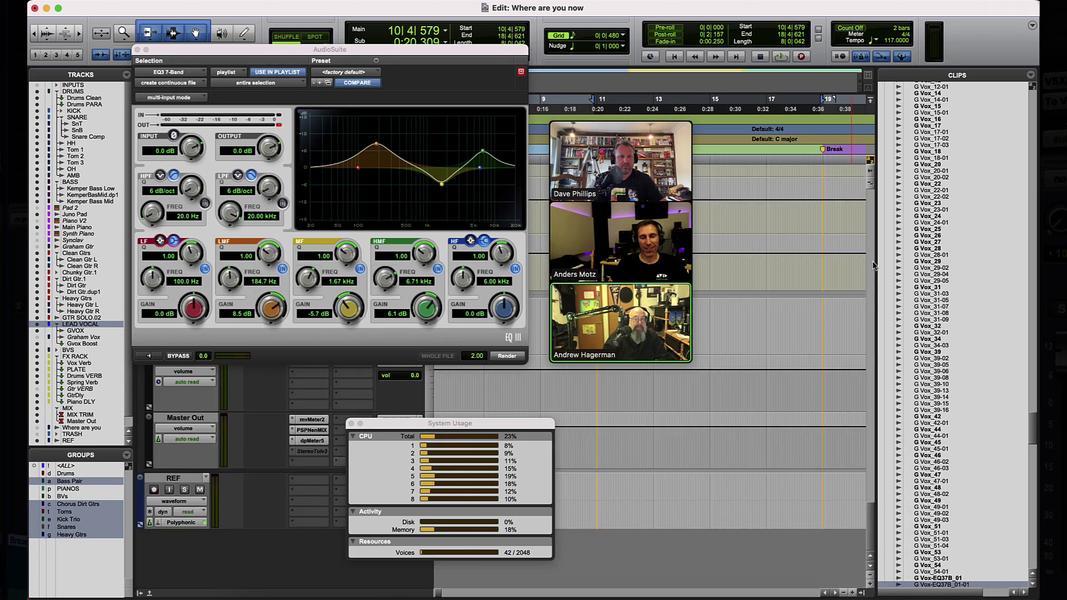
pyautogui.scroll(-3, 1000, 334)
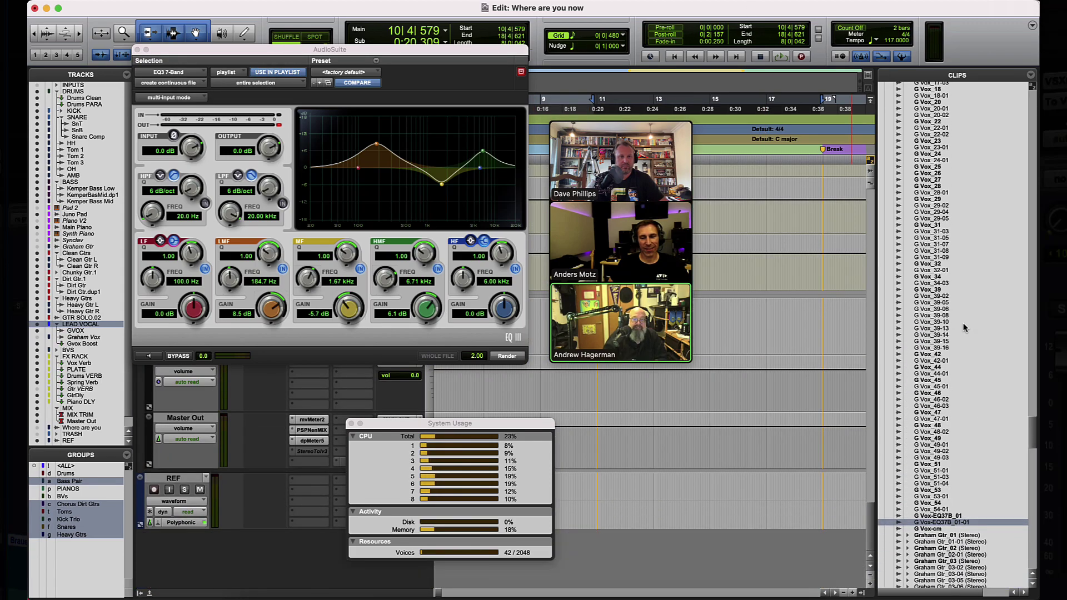
pyautogui.scroll(10, 964, 328)
pyautogui.moveTo(684, 200)
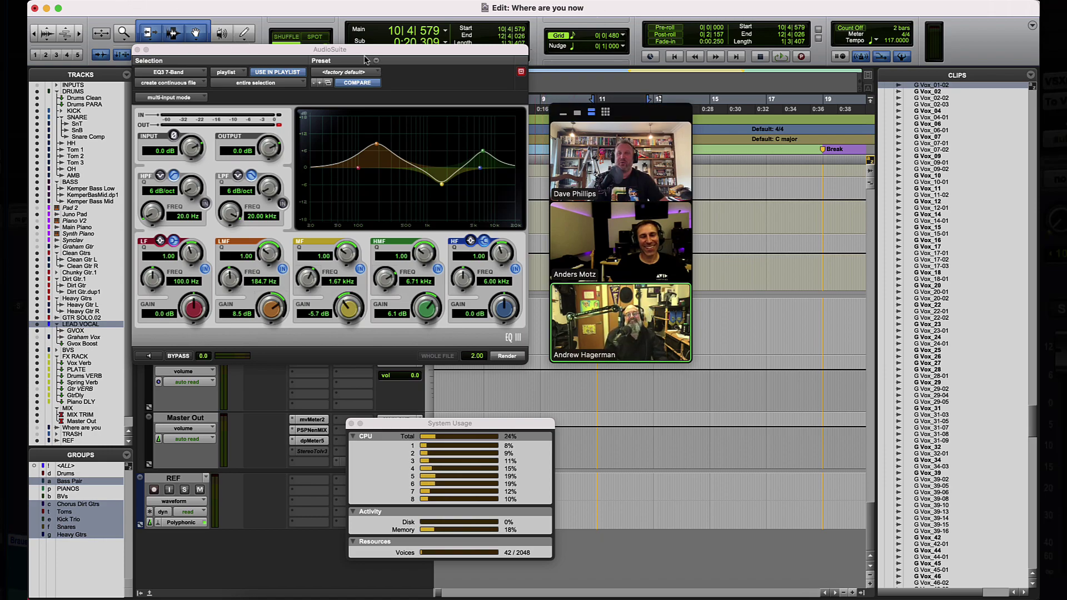
# Step: Move the EQ window lower and view its file-creation choices, including overwrite
pyautogui.moveTo(369, 58); pyautogui.dragTo(375, 110)
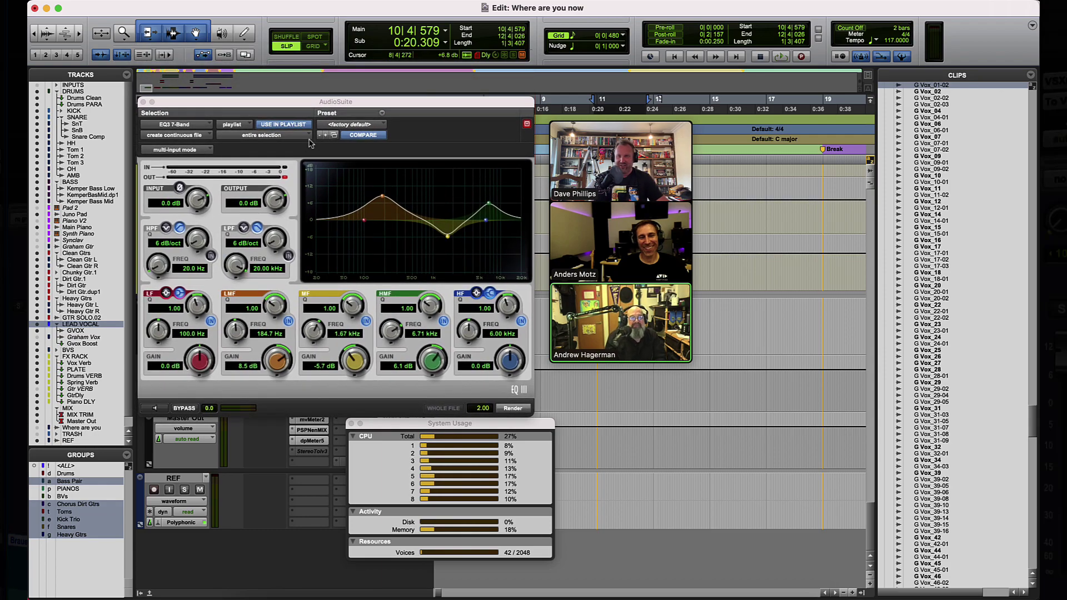
pyautogui.click(178, 138)
pyautogui.click(179, 138)
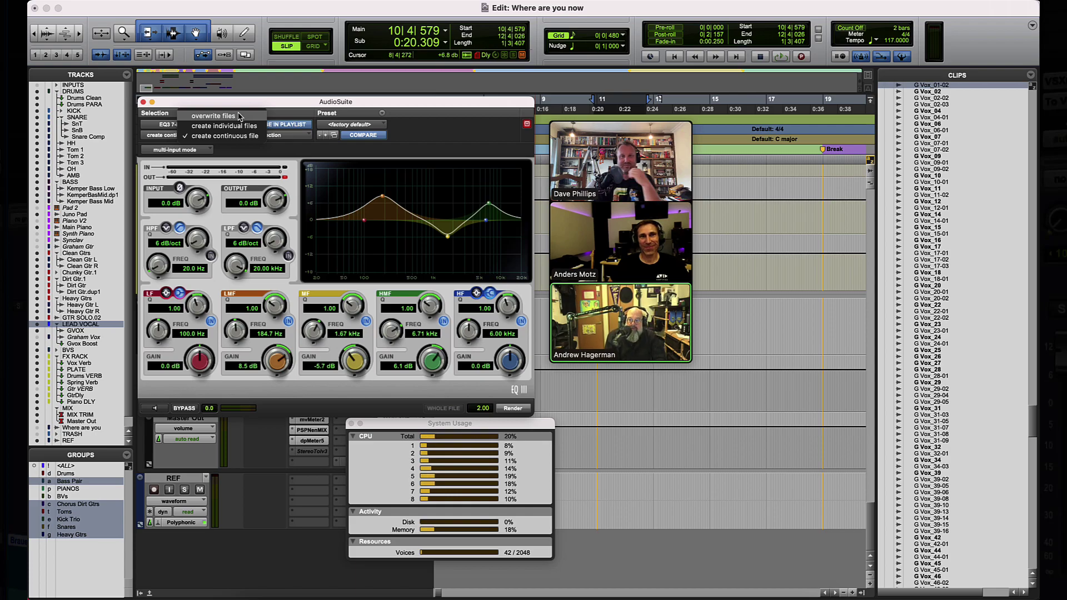
# Step: Reselect the original clips G Vox_01-02, _02-02, _04-01 and _06-01 and show the file-mode choices
pyautogui.press('Escape')
pyautogui.moveTo(664, 121); pyautogui.dragTo(1013, 198)
pyautogui.scroll(10, 703, 225)
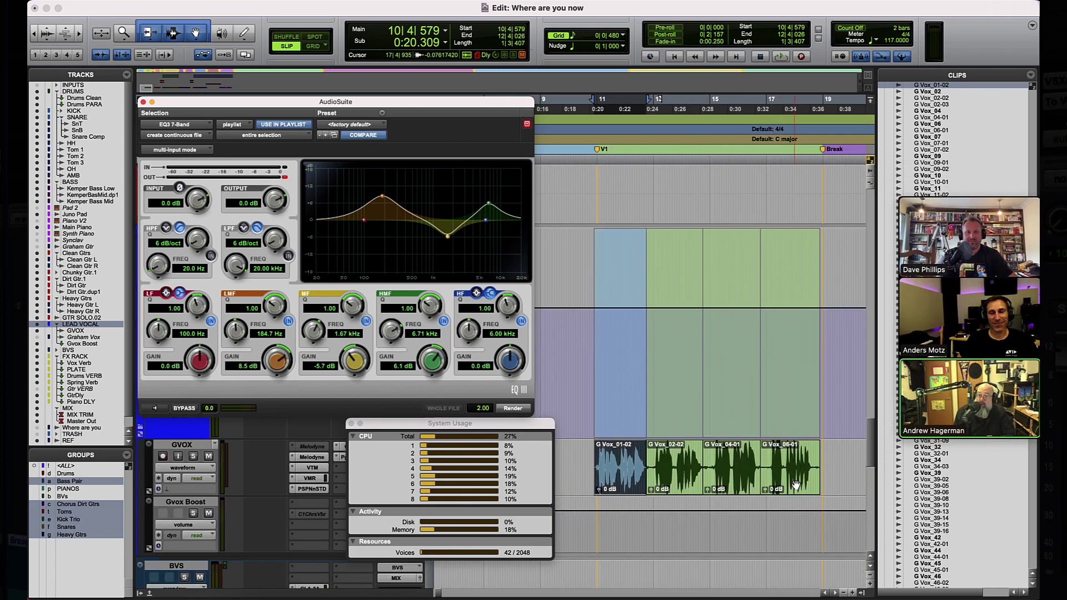
pyautogui.keyDown('shift'); pyautogui.click(797, 483); pyautogui.keyUp('shift')
pyautogui.click(189, 139)
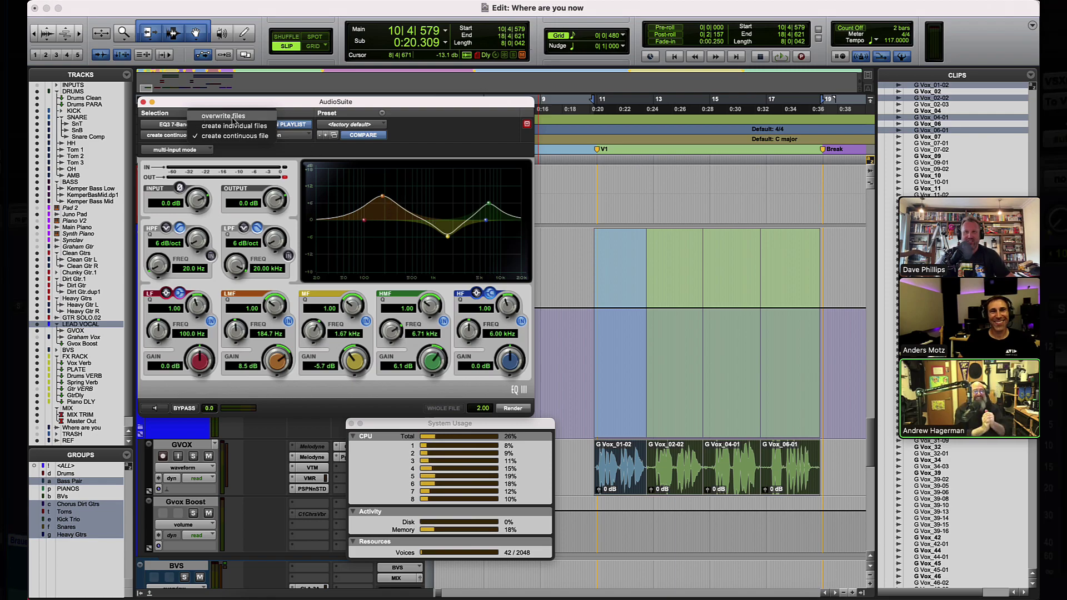
# Step: Leave the file-creation mode unchanged and bring up the clip-by-clip versus Entire Selection choices
pyautogui.click(439, 131)
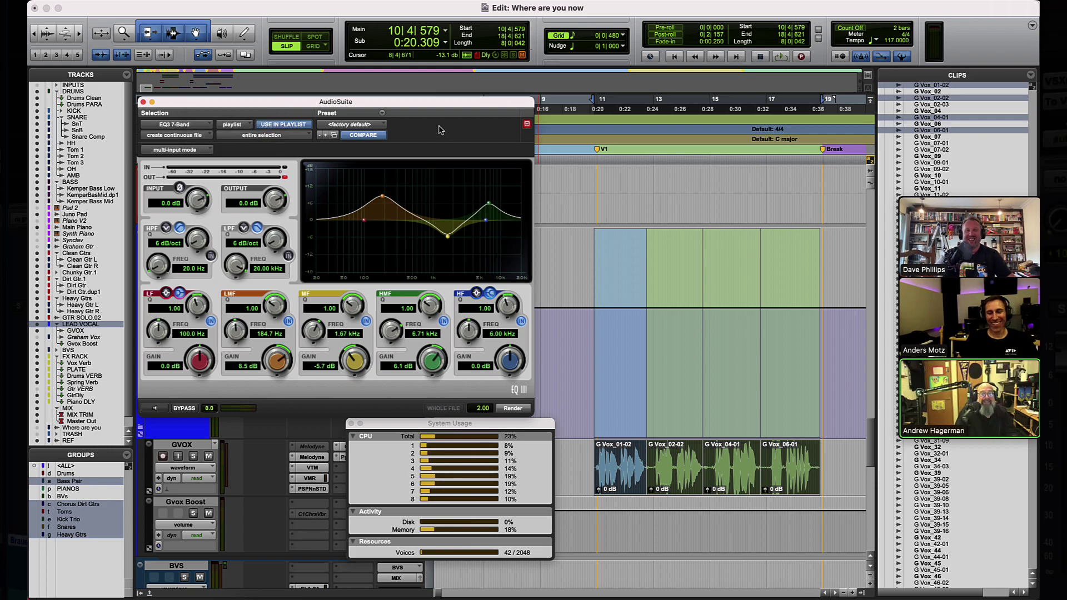
pyautogui.moveTo(373, 105); pyautogui.dragTo(374, 105)
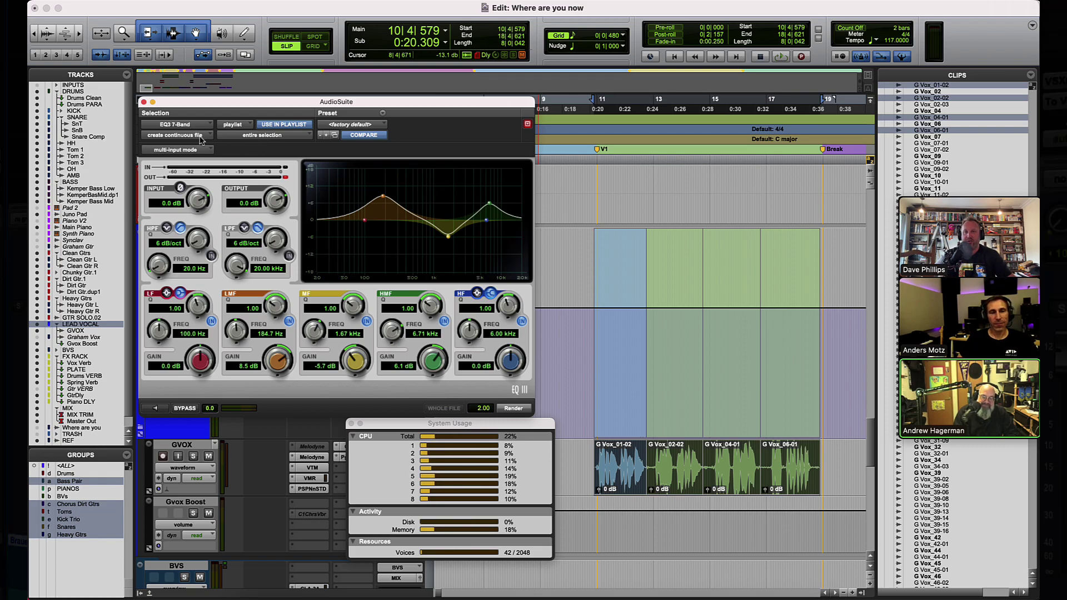
pyautogui.click(260, 138)
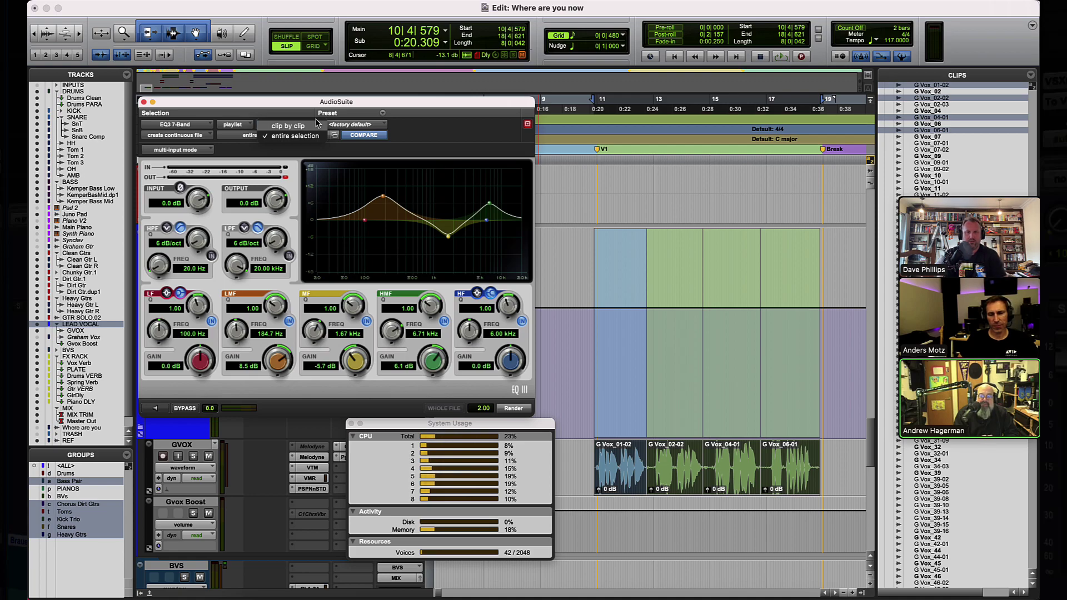
# Step: Lower G Vox_02-02's clip gain to -5.6 dB and render it through EQ3 into GVOX_01
pyautogui.click(688, 457)
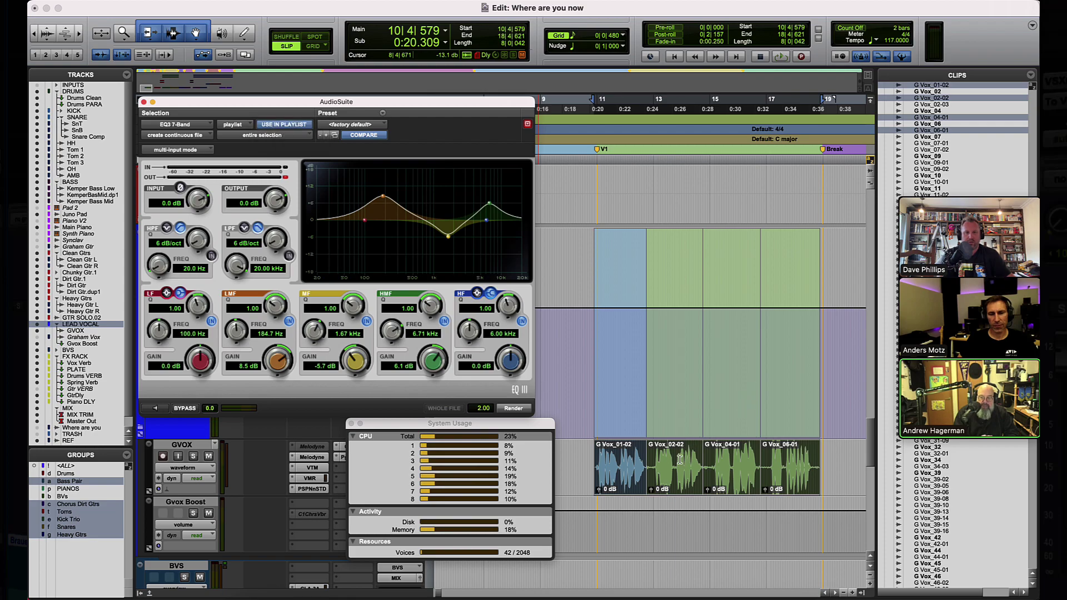
pyautogui.tripleClick(681, 455)
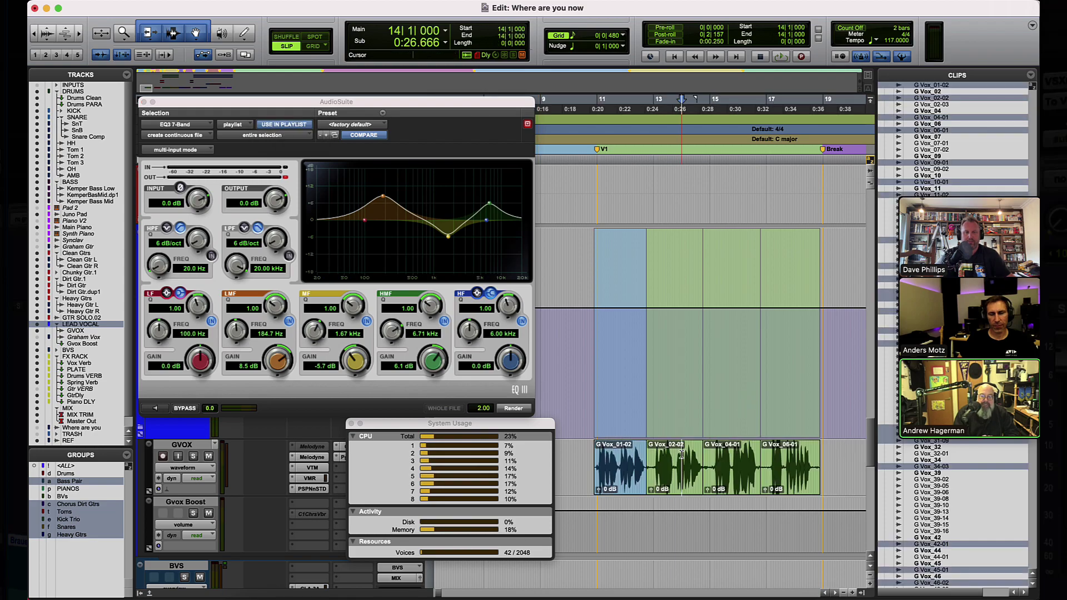
pyautogui.doubleClick(681, 455)
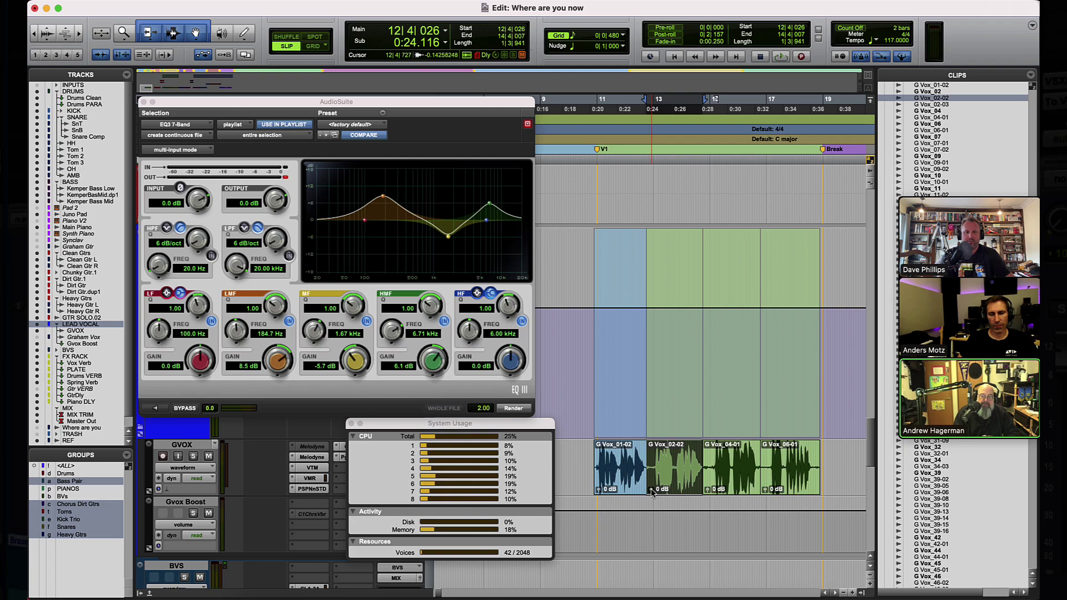
pyautogui.moveTo(653, 492); pyautogui.dragTo(652, 558)
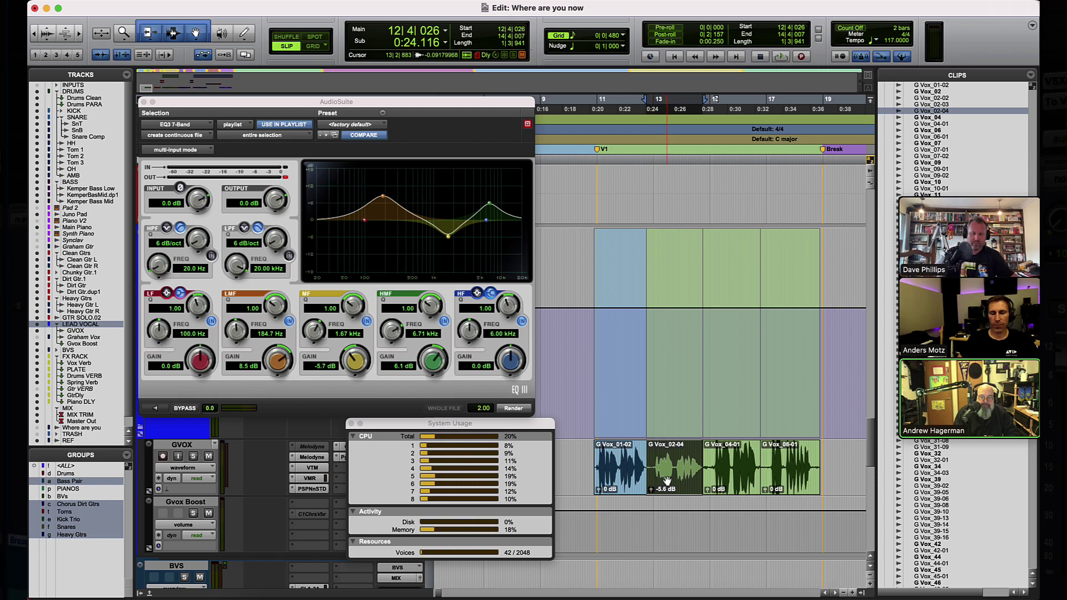
pyautogui.hotkey('alt', 'shift', '3')
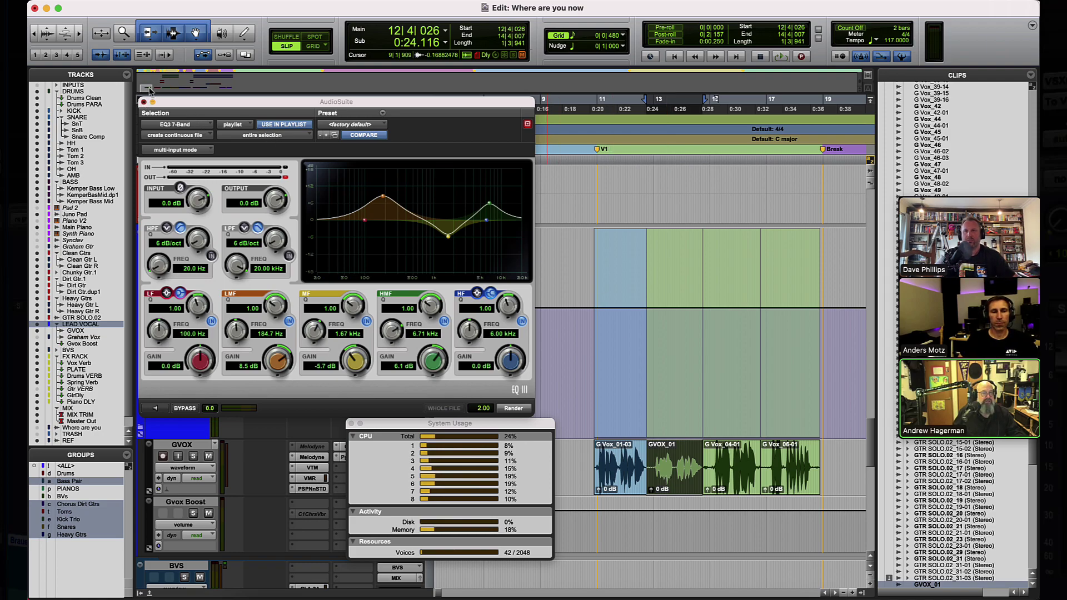
# Step: Swap the EQ3 window for AudioSuite Normalize, moved clear of the track headers
pyautogui.click(143, 102)
pyautogui.click(311, 1)
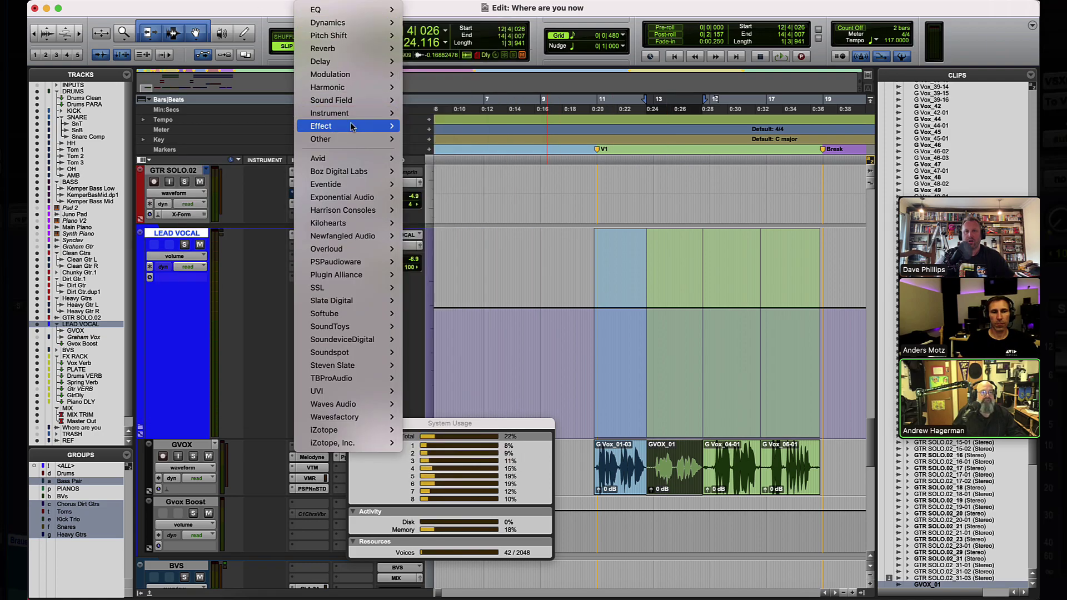
pyautogui.moveTo(359, 145)
pyautogui.click(453, 217)
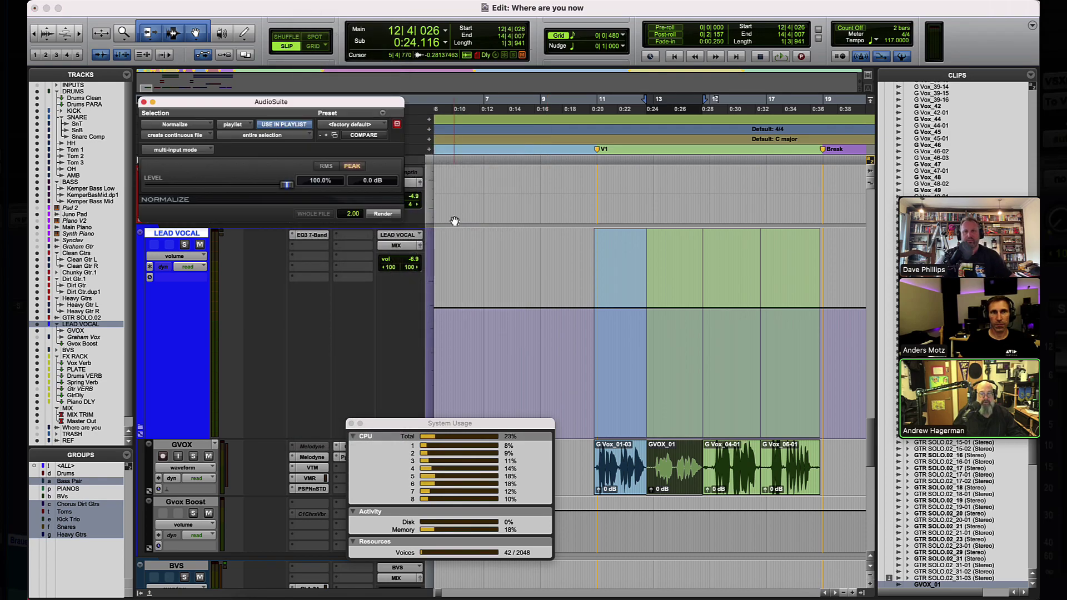
pyautogui.moveTo(353, 100); pyautogui.dragTo(506, 187)
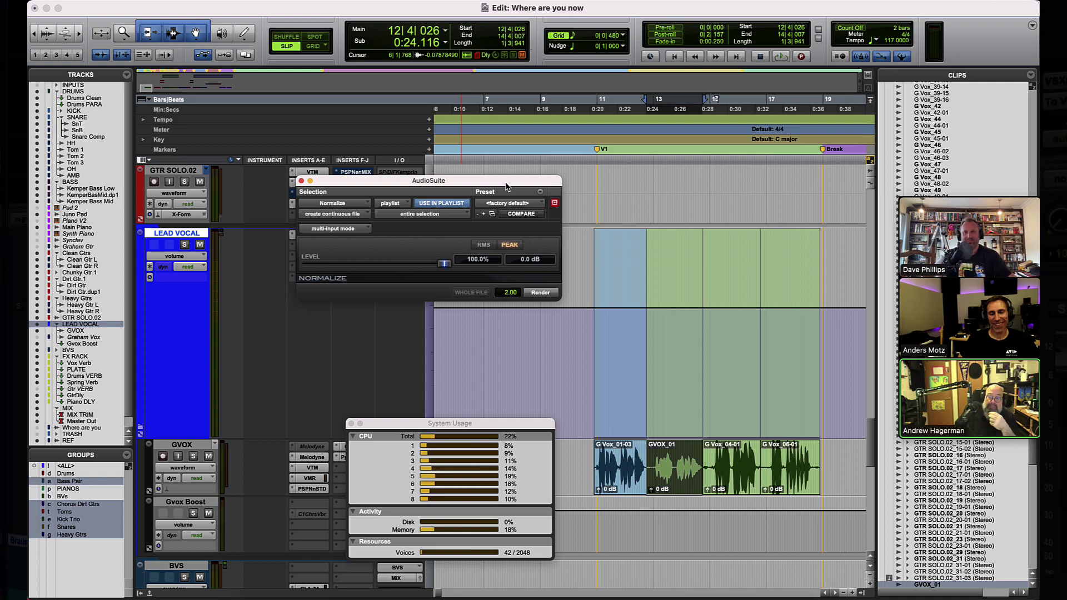
# Step: Set Normalize's file mode to create individual files
pyautogui.click(355, 214)
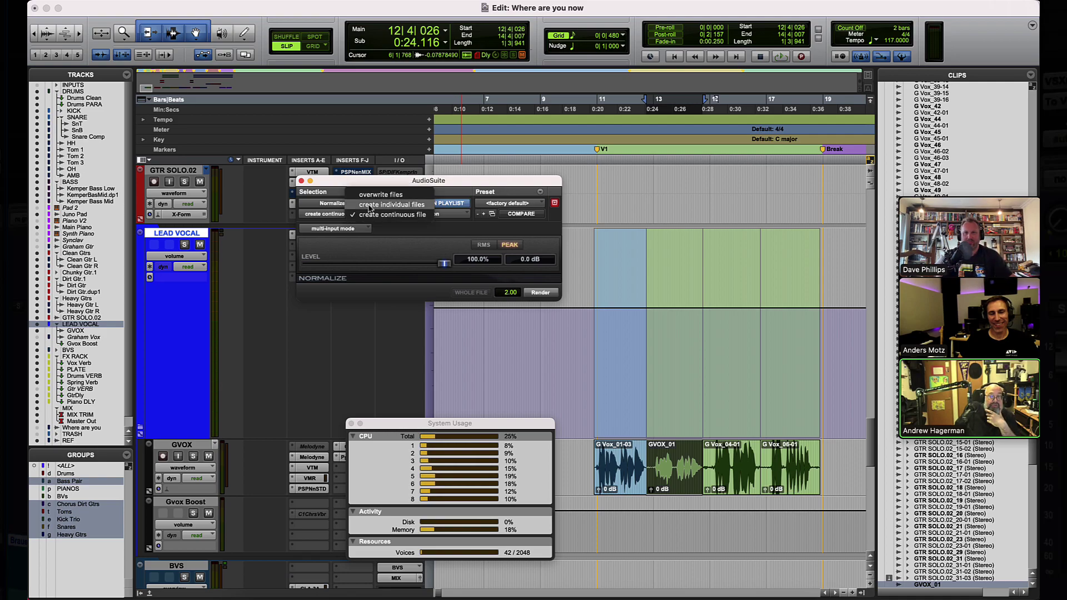
pyautogui.click(384, 192)
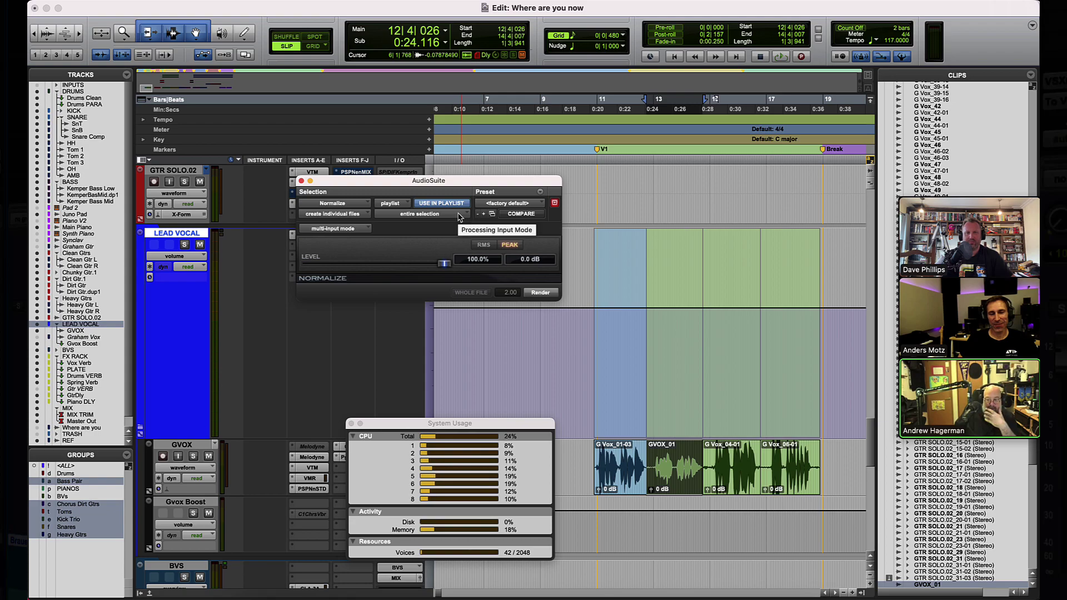
pyautogui.press('super+z')
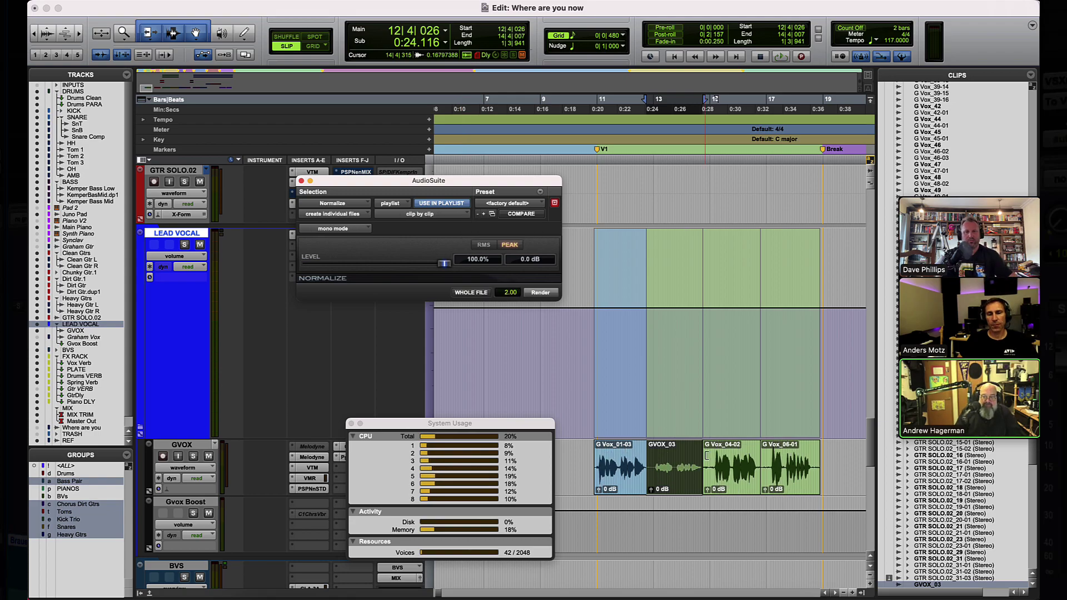
# Step: Select all four GVOX vocal clips, first through last, with Normalize in front
pyautogui.click(633, 488)
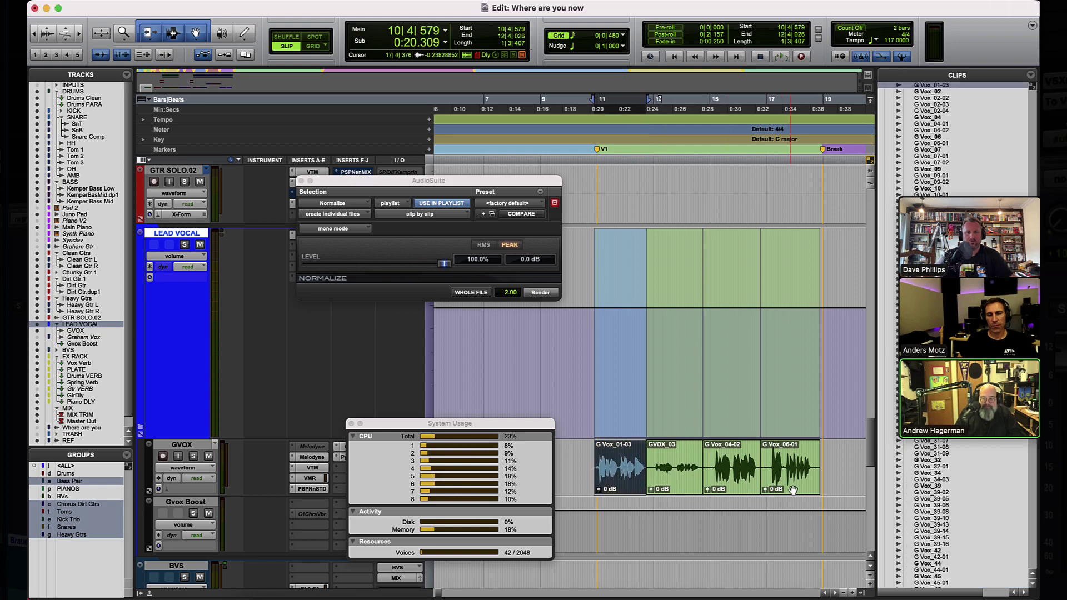
pyautogui.keyDown('shift'); pyautogui.click(793, 489); pyautogui.keyUp('shift')
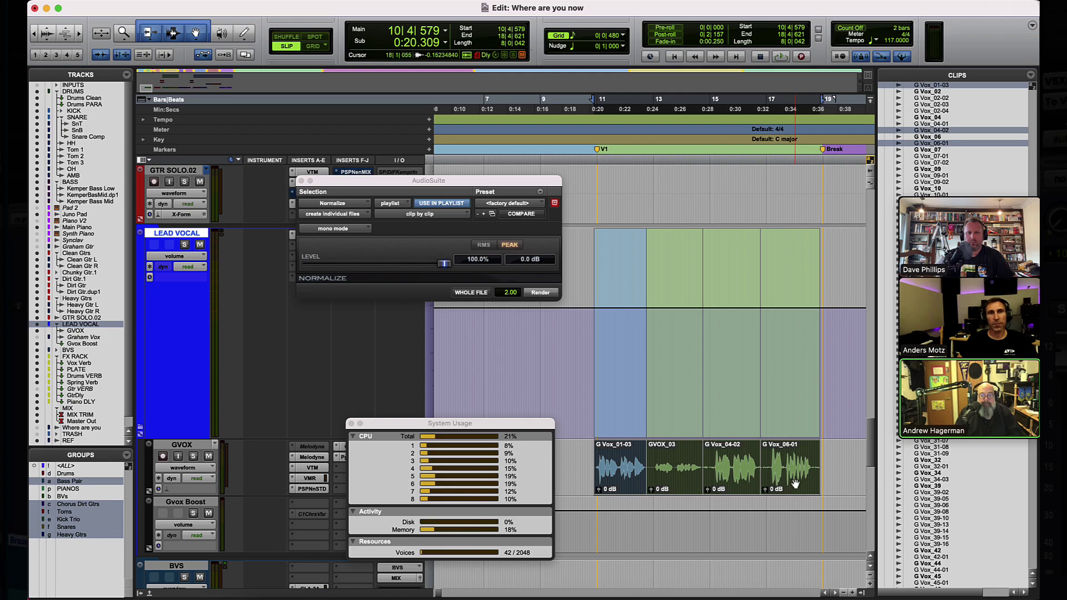
pyautogui.click(439, 219)
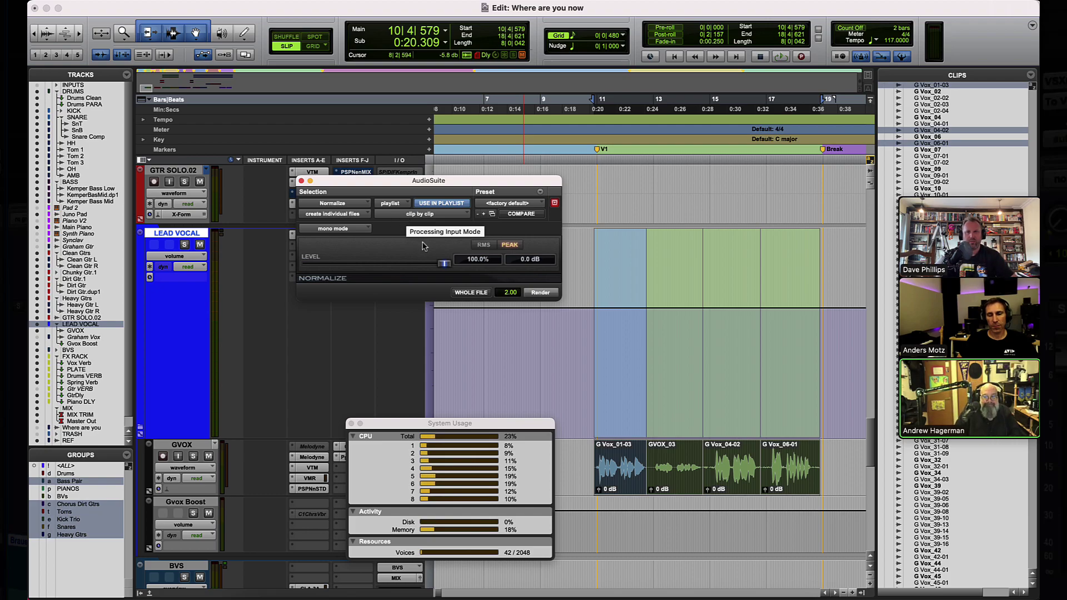
# Step: Render Normalize on the four vocal clips into new G Vox-Norm clips, then show the channel mode choices
pyautogui.click(541, 293)
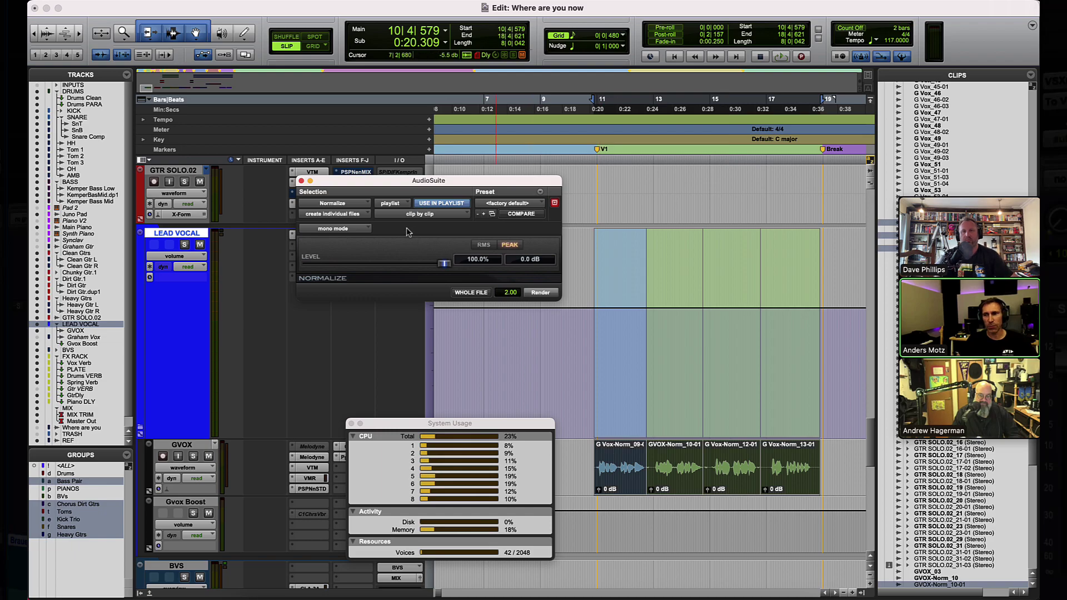
pyautogui.click(353, 231)
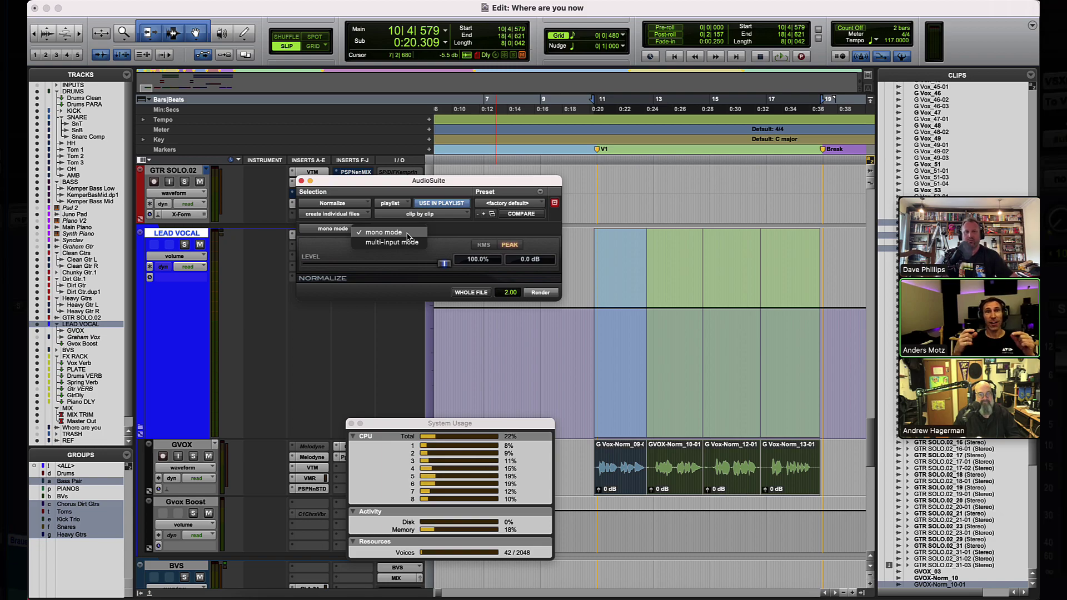
# Step: Navigate and zoom the Edit window to the Heavy Gtrs and GTR SOLO.02 clips near the Solo marker
pyautogui.click(594, 342)
pyautogui.scroll(3, 614, 318)
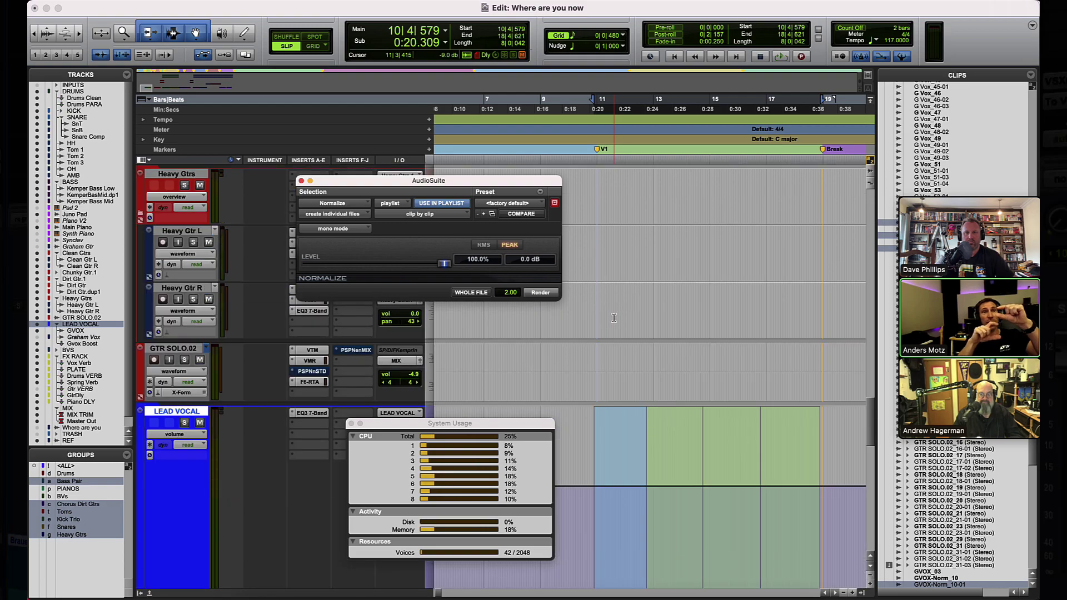
pyautogui.scroll(3, 614, 318)
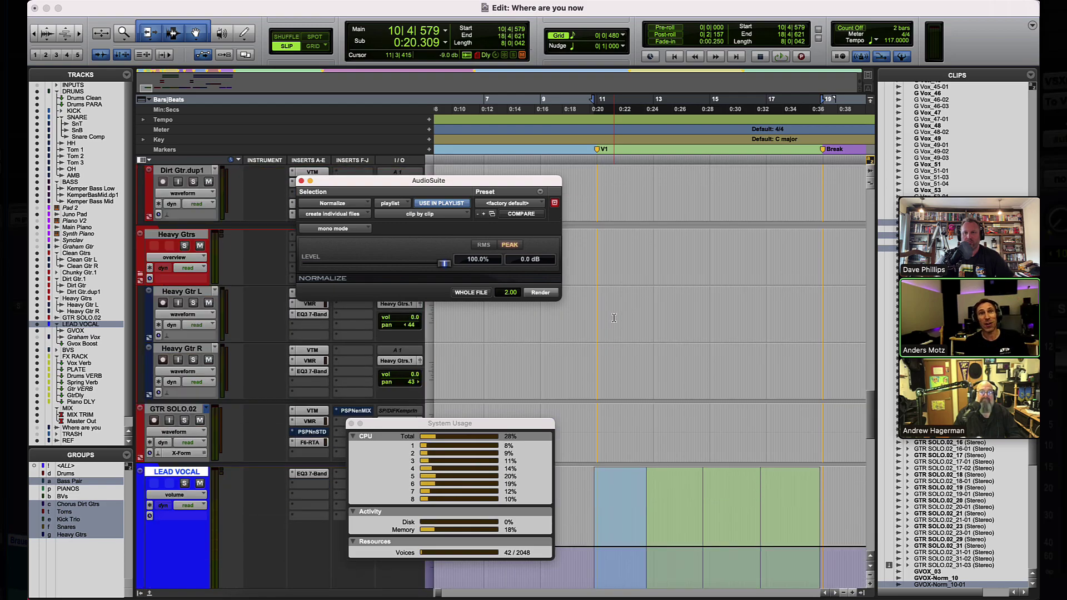
pyautogui.hscroll(10, 614, 318)
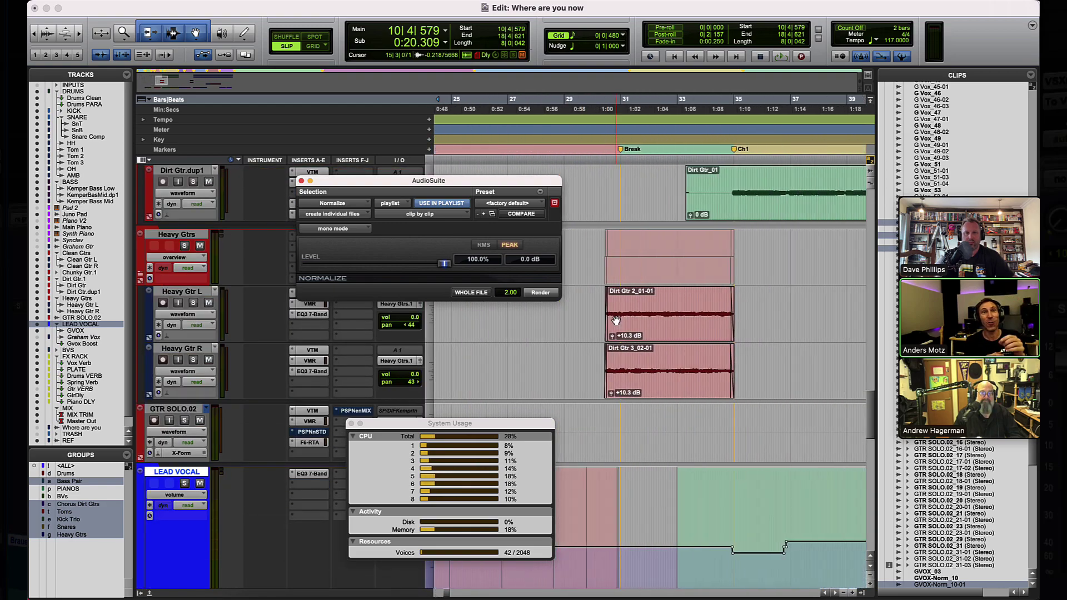
pyautogui.hscroll(15, 616, 321)
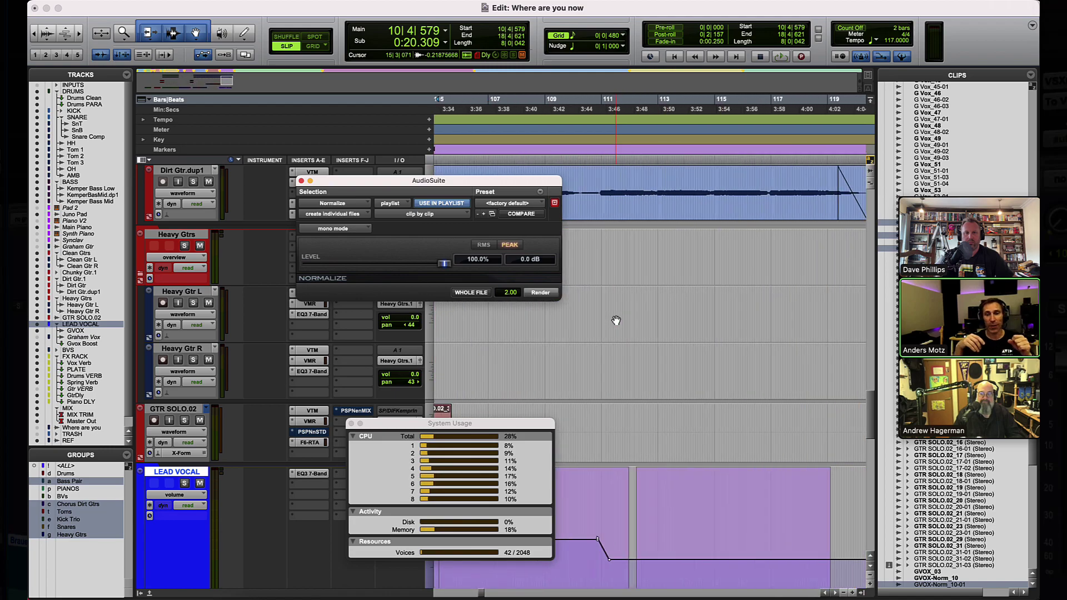
pyautogui.hscroll(-2, 616, 320)
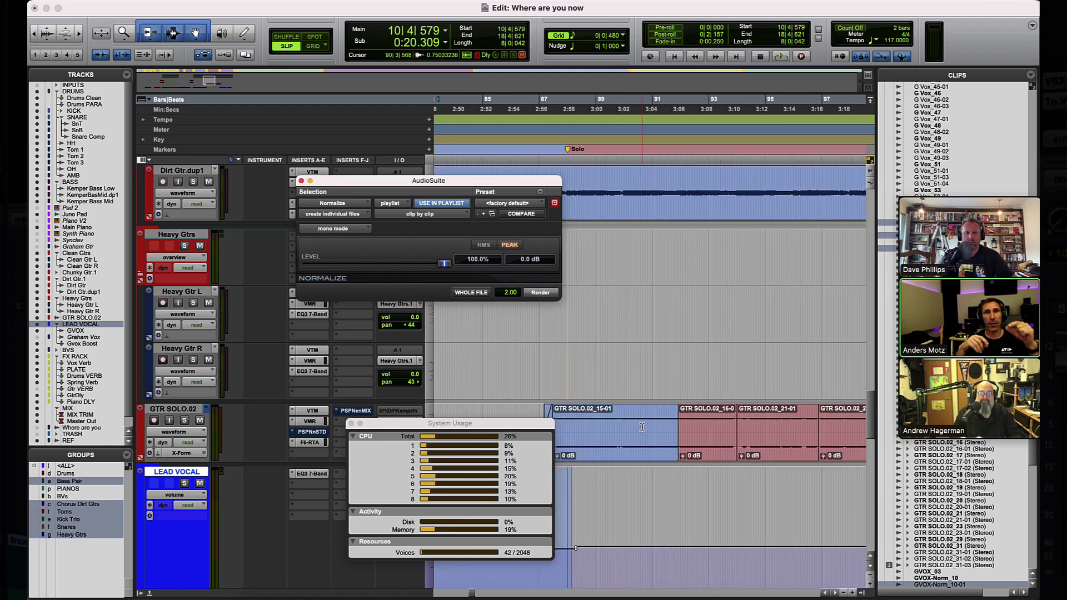
pyautogui.hotkey('ctrl', 'alt', ']')
pyautogui.hotkey('ctrl', 'alt', ']')
pyautogui.hotkey('ctrl', '[')
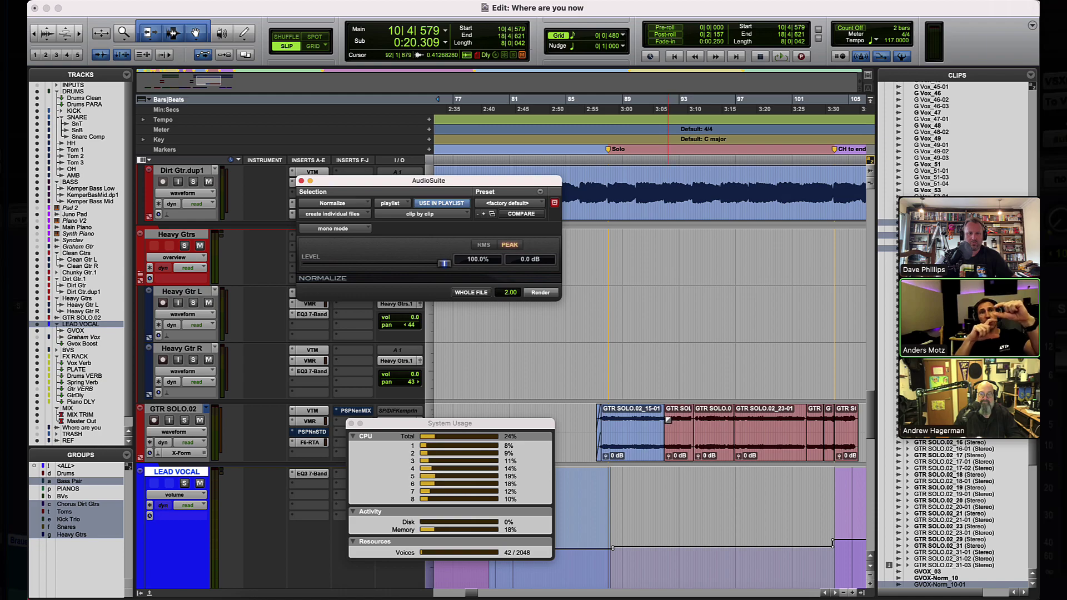
pyautogui.hscroll(1, 668, 420)
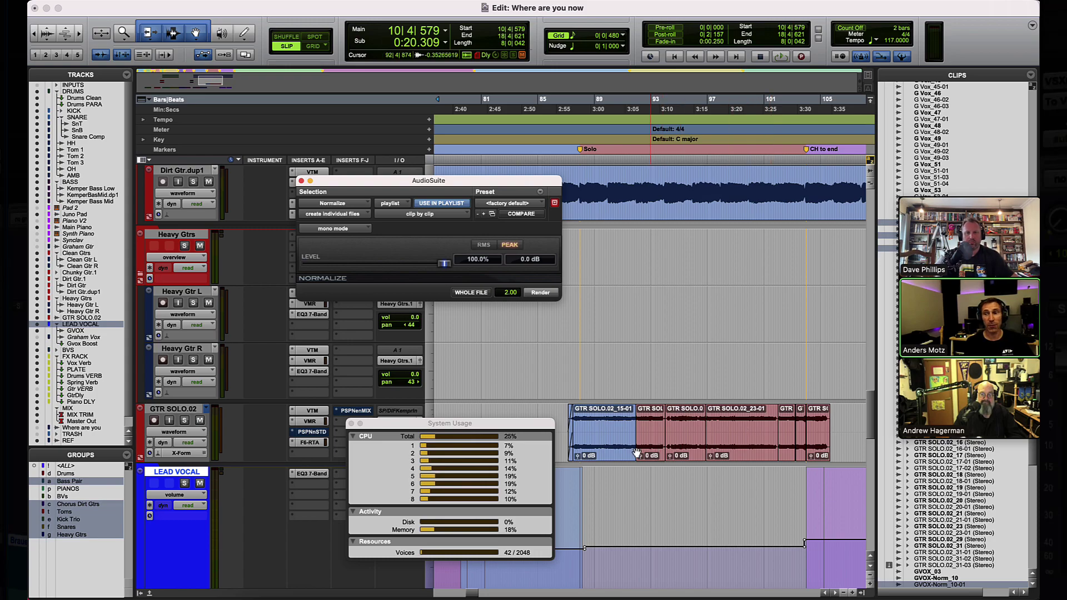
pyautogui.click(347, 228)
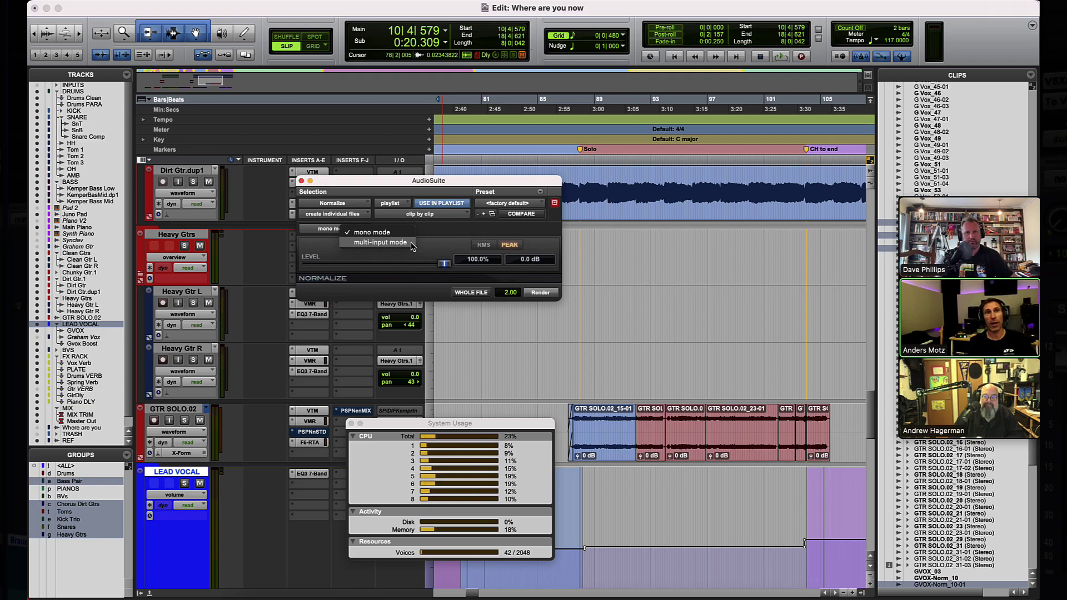
# Step: Switch Normalize from mono mode to multi-input mode
pyautogui.click(411, 244)
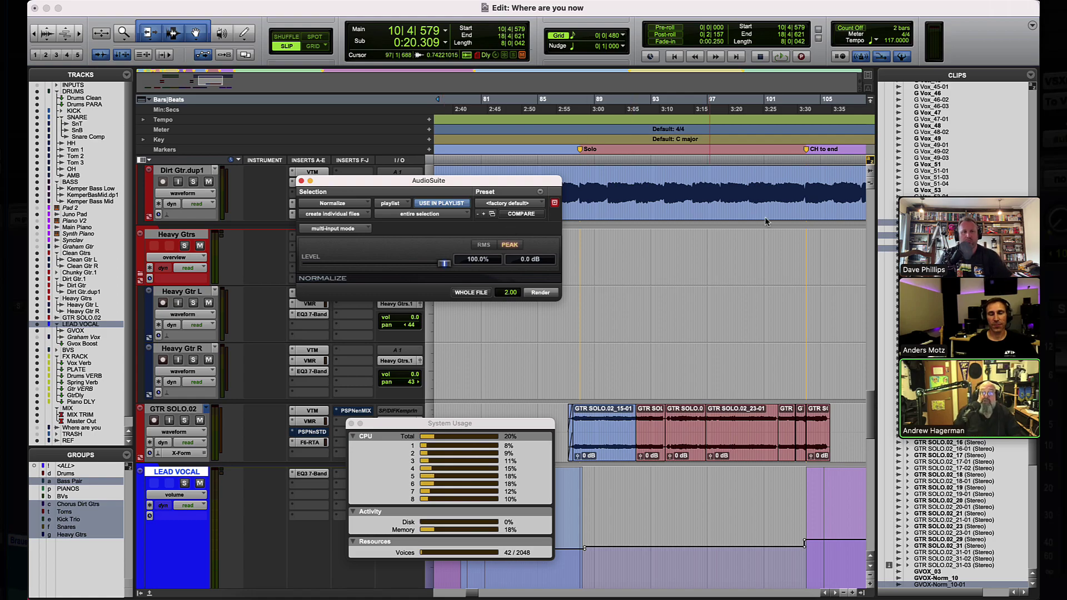
pyautogui.moveTo(990, 192); pyautogui.dragTo(764, 135)
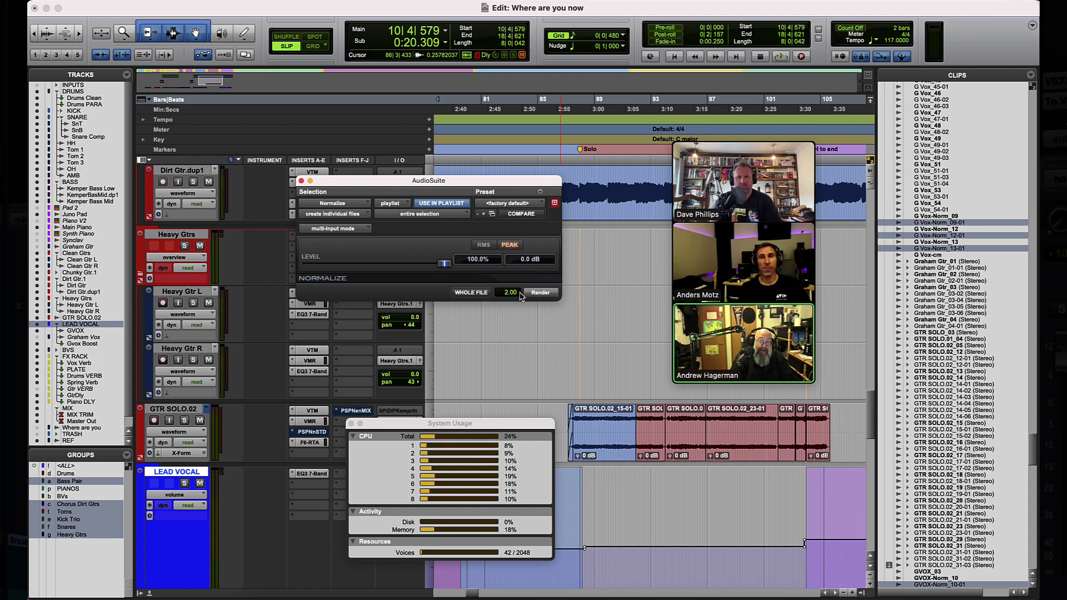
pyautogui.click(481, 293)
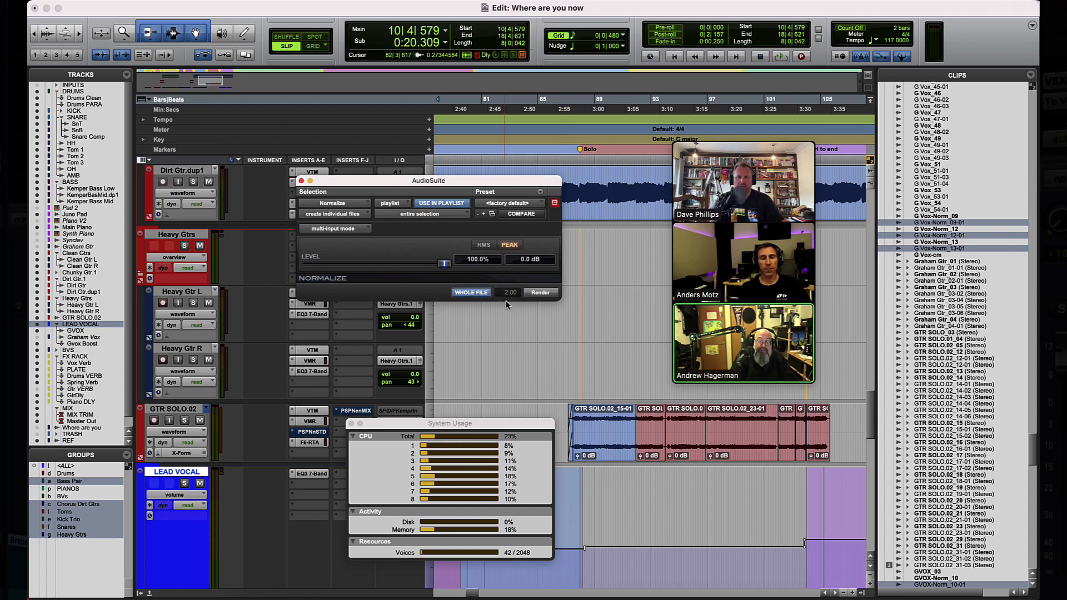